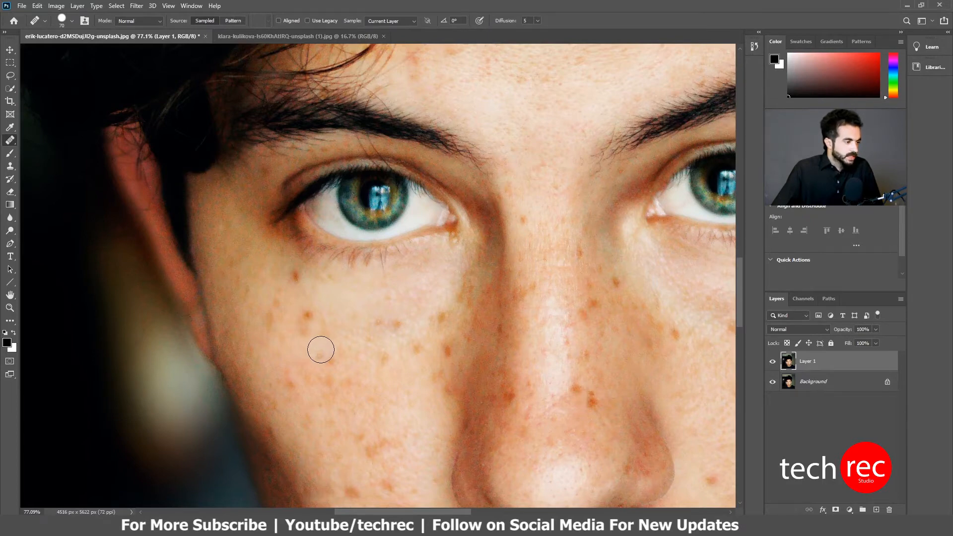
key(alt)
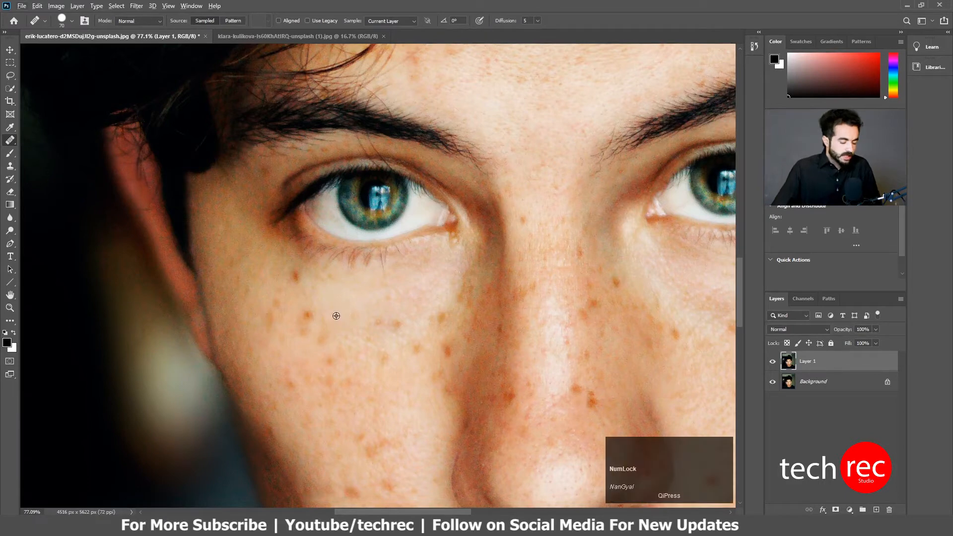
key(F1)
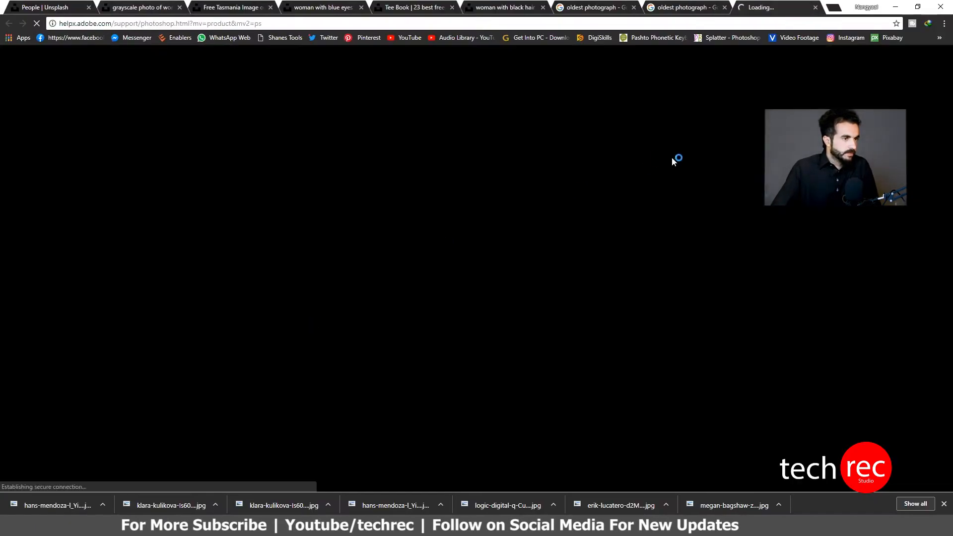
click(397, 526)
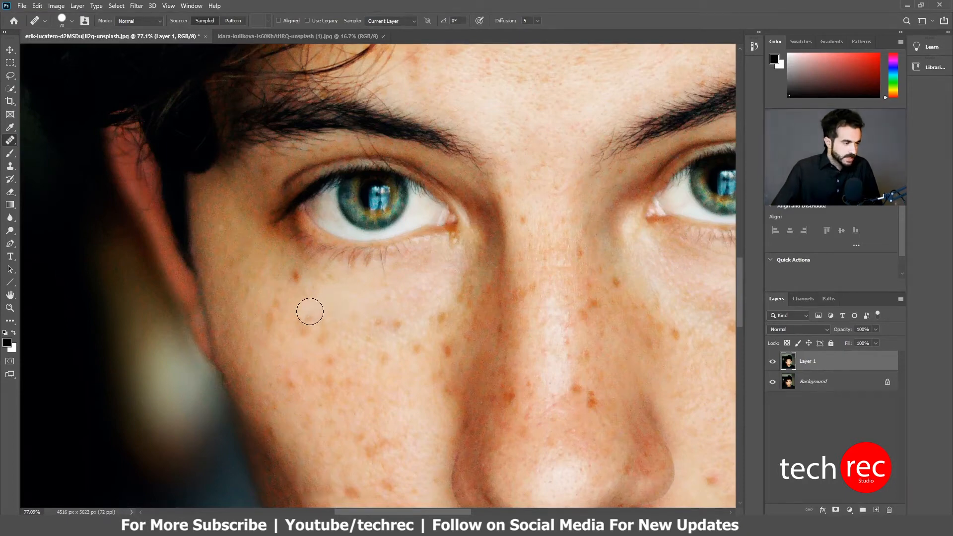
Heal the dark freckles just below the image-left eye with the Healing Brush, sampling clean skin beside them.
alt+click(329, 292)
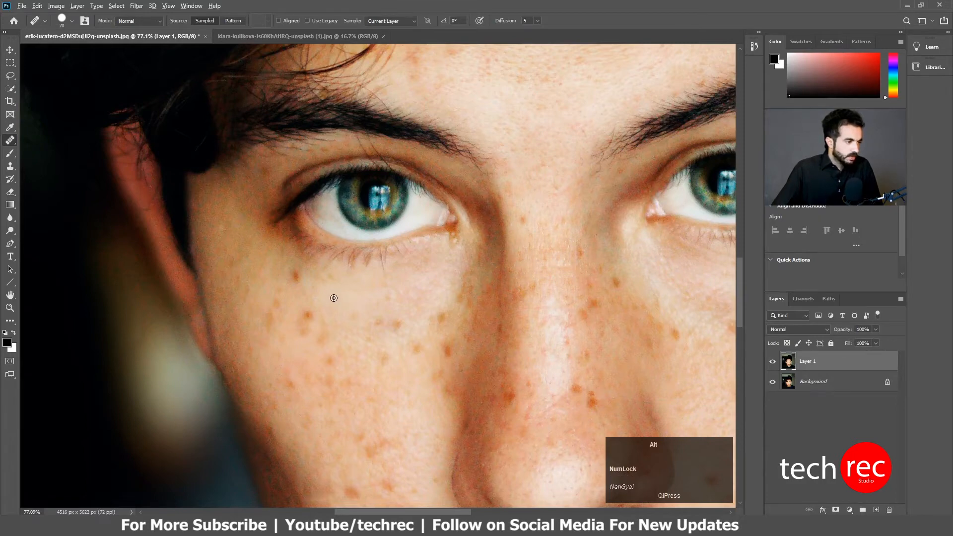
alt+click(334, 297)
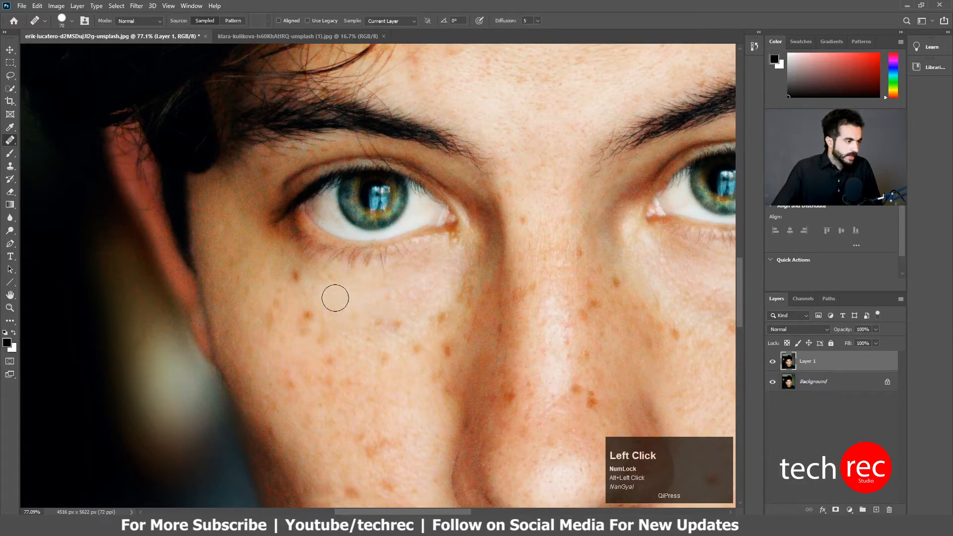
mouse_move(309, 311)
mouse_down()
mouse_move(315, 334)
mouse_move(304, 334)
mouse_move(313, 333)
mouse_up()
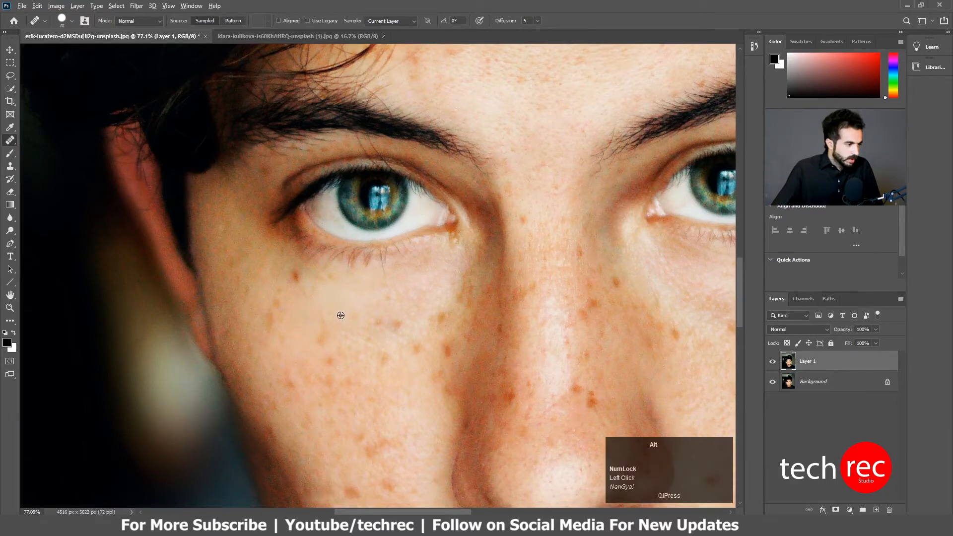
alt+click(299, 333)
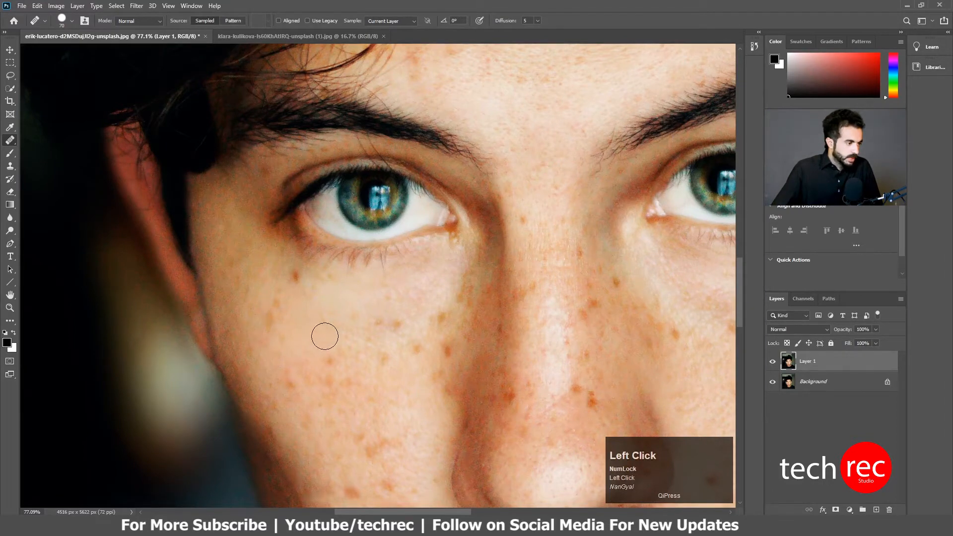
alt+click(316, 291)
click(297, 276)
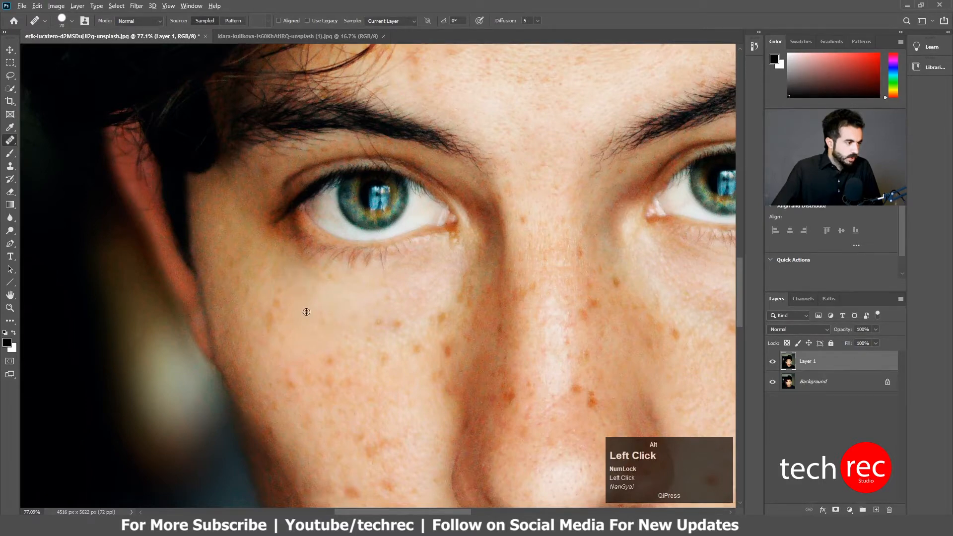
Heal the freckles on the outer and upper part of the image-left cheek, resampling nearby clean skin for each spot.
click(307, 298)
alt+click(299, 312)
click(279, 305)
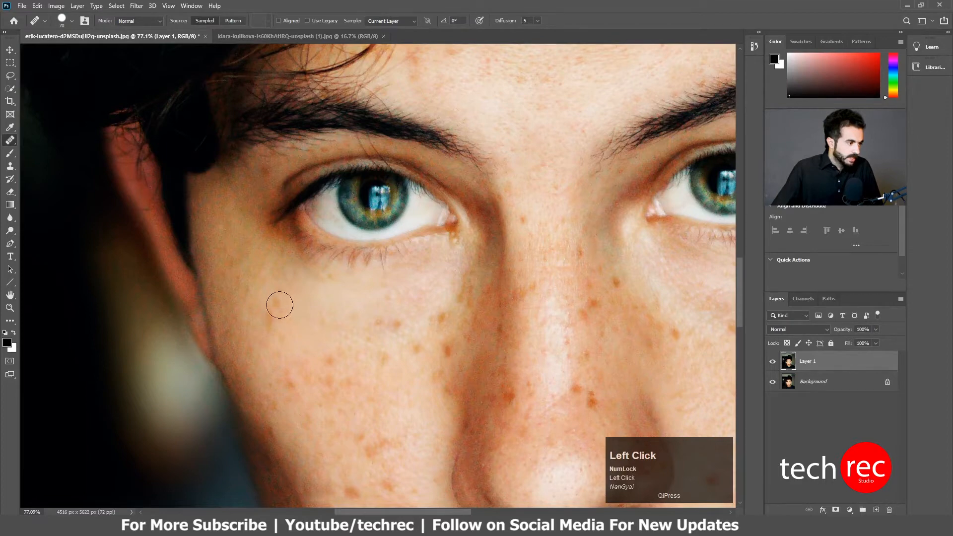
alt+click(298, 318)
click(272, 322)
alt+click(292, 326)
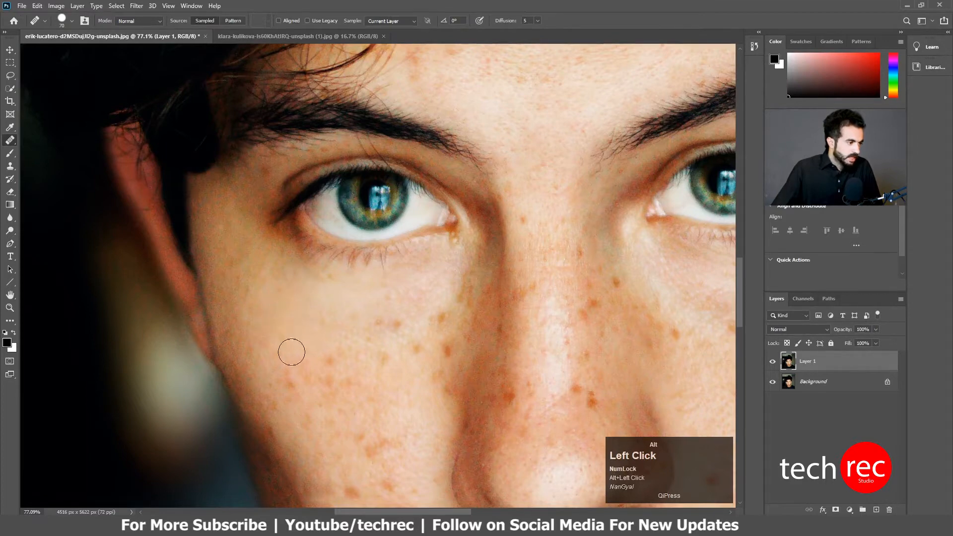
click(284, 340)
alt+click(306, 320)
click(328, 359)
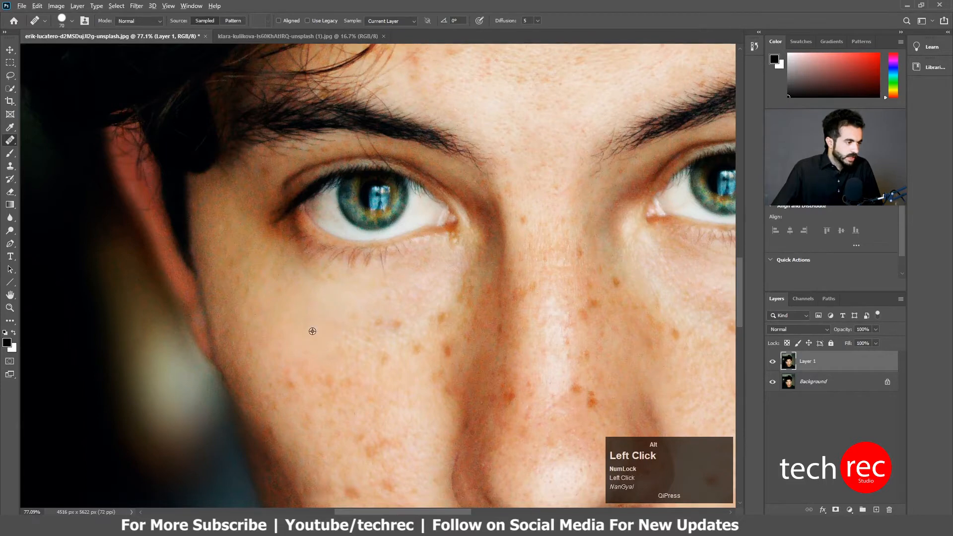
click(330, 326)
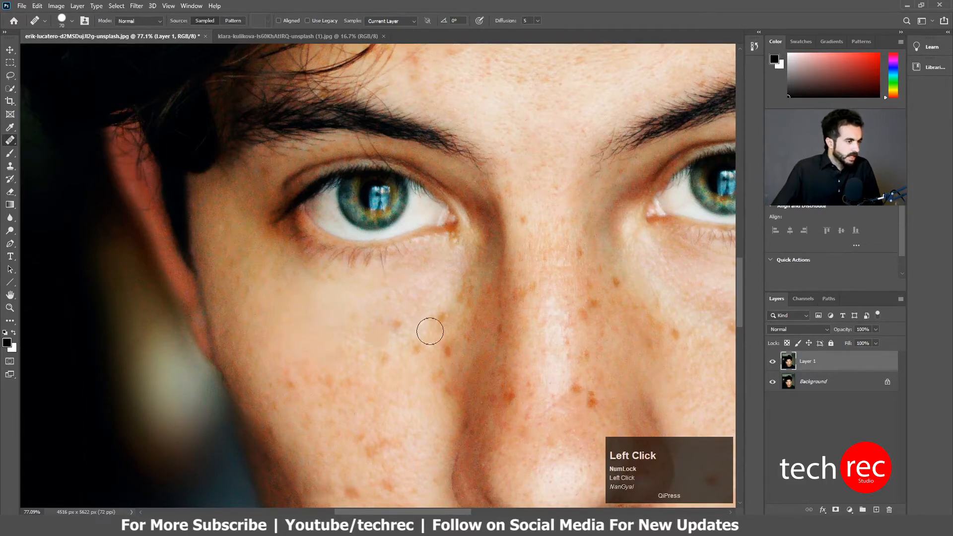
Switch to the Spot Healing Brush and reduce its size to 70 px, checking the brush settings.
click(14, 146)
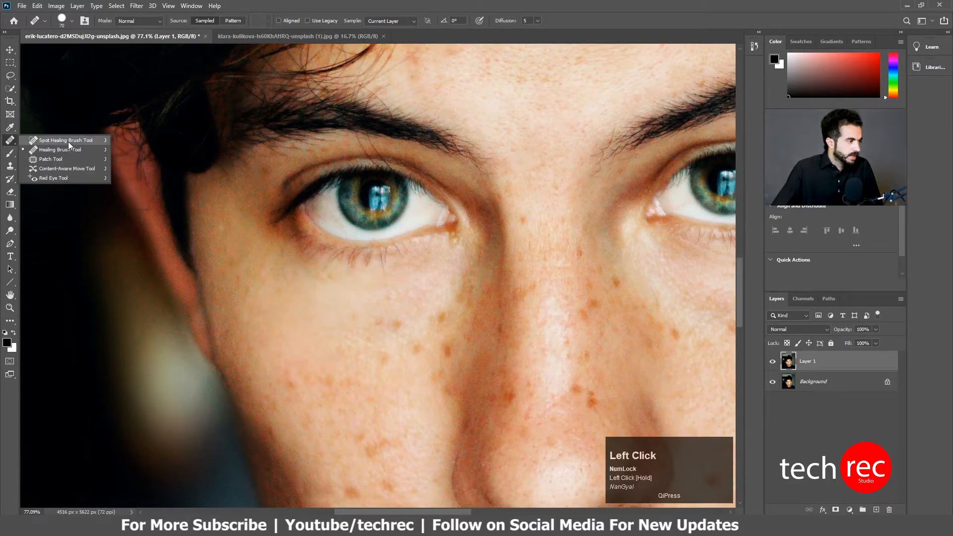
click(68, 142)
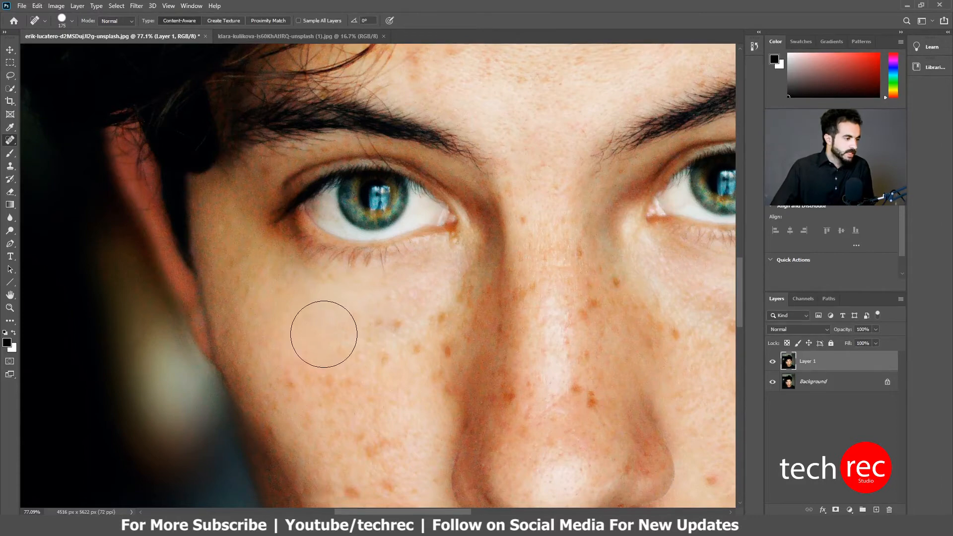
key(bracketleft)
key(bracketleft)
key(bracketleft)
key(bracketleft)
key(bracketleft)
key(bracketleft)
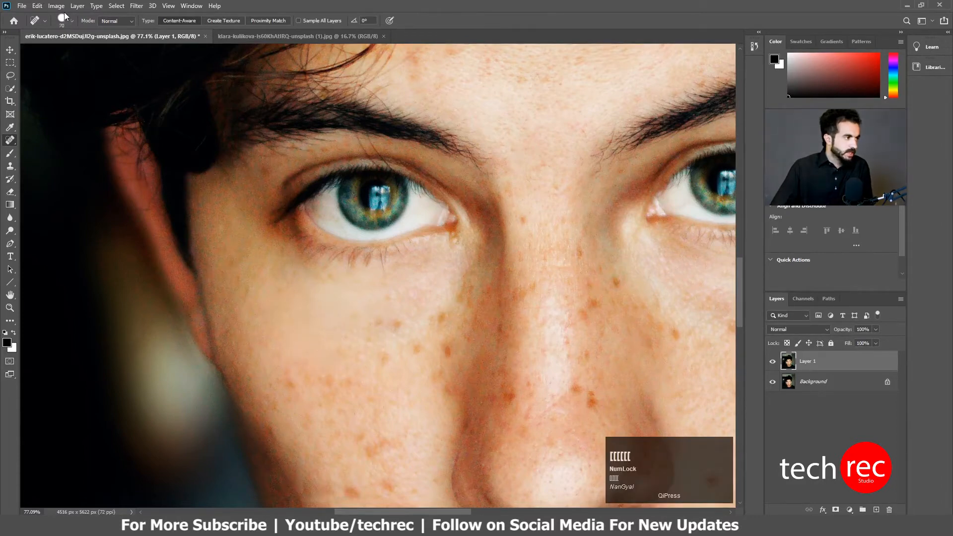
click(72, 21)
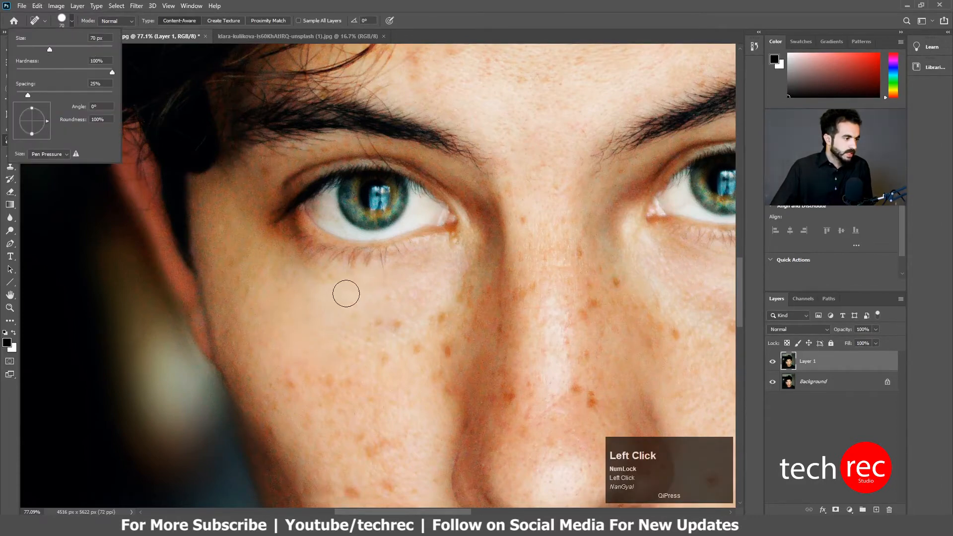
click(309, 313)
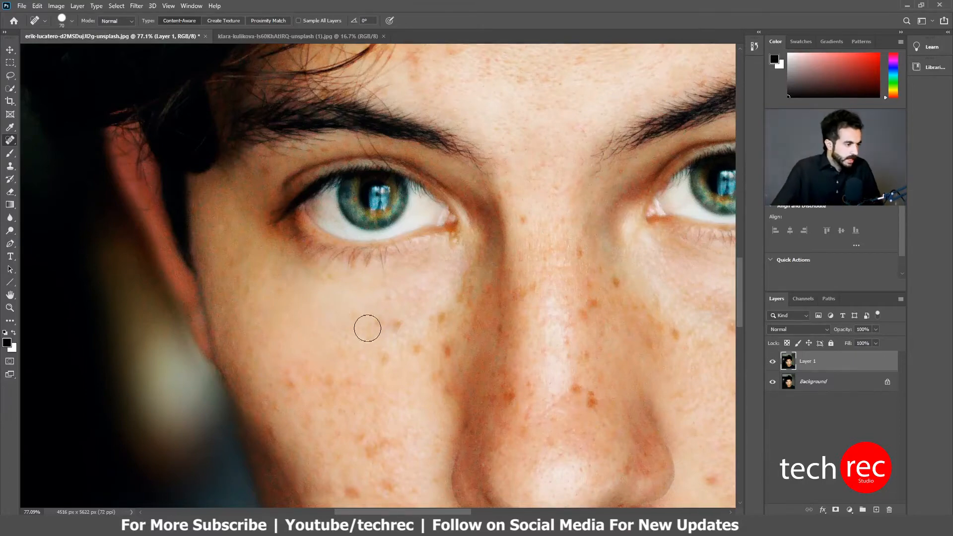
Remove the freckles across the middle of the image-left cheek with the Spot Healing Brush.
click(390, 326)
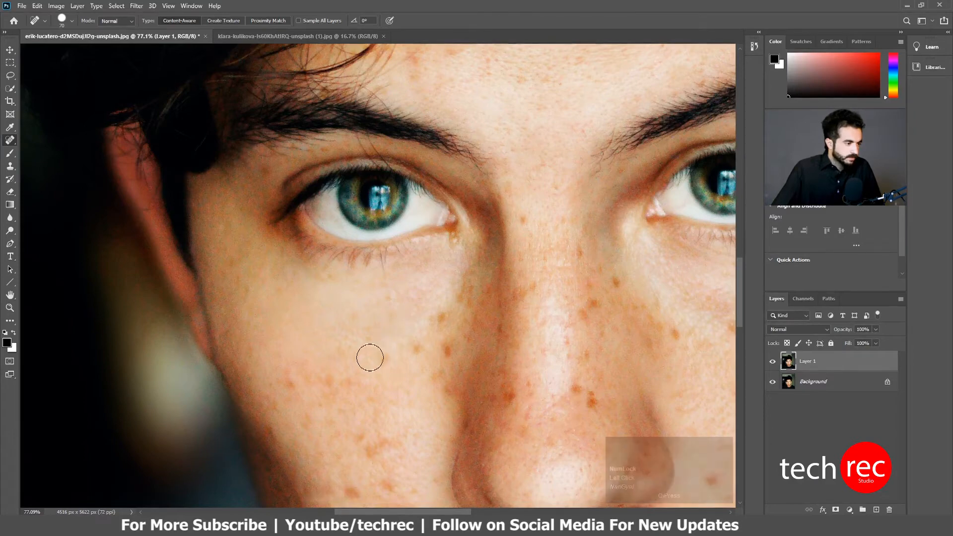
click(370, 336)
click(383, 357)
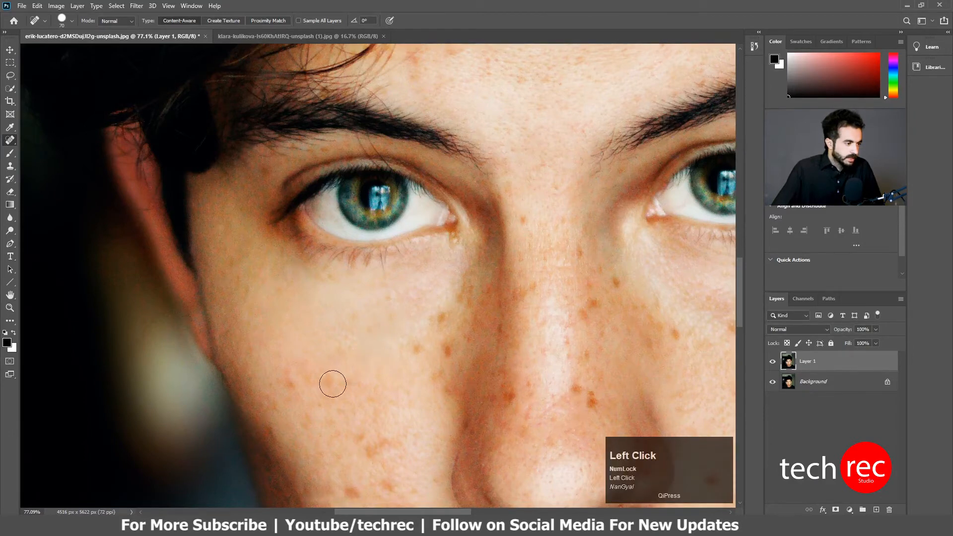
click(351, 383)
click(294, 382)
click(298, 362)
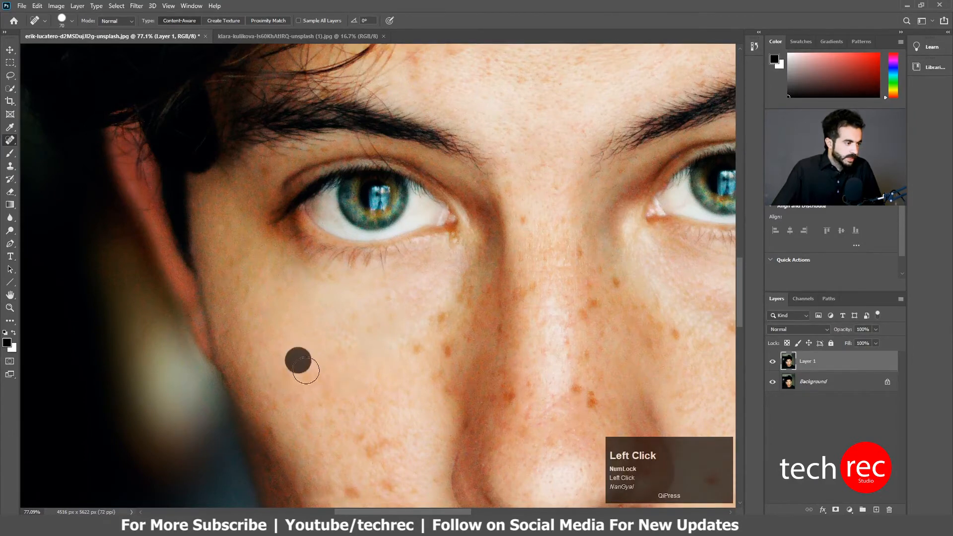
click(314, 379)
click(289, 374)
click(300, 363)
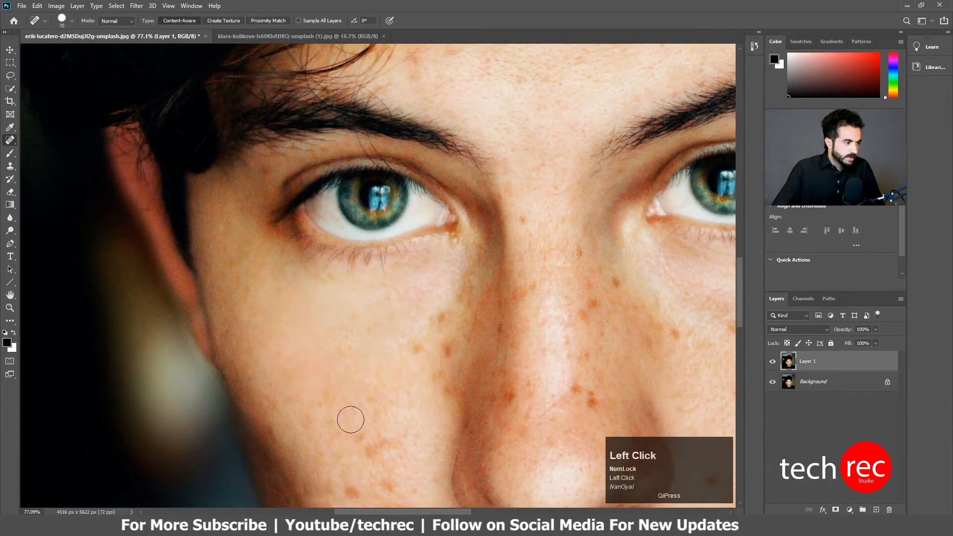
Spot-heal the faint freckles a little further down the image-left cheek, level with the nose tip.
scroll(366, 370, down, 2)
scroll(366, 370, down, 1)
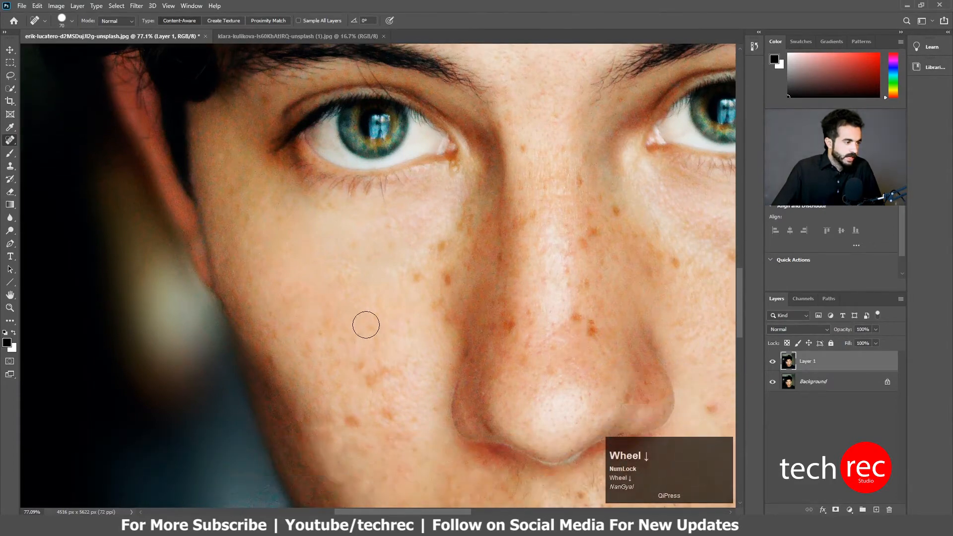
click(378, 337)
click(345, 340)
click(329, 324)
click(348, 355)
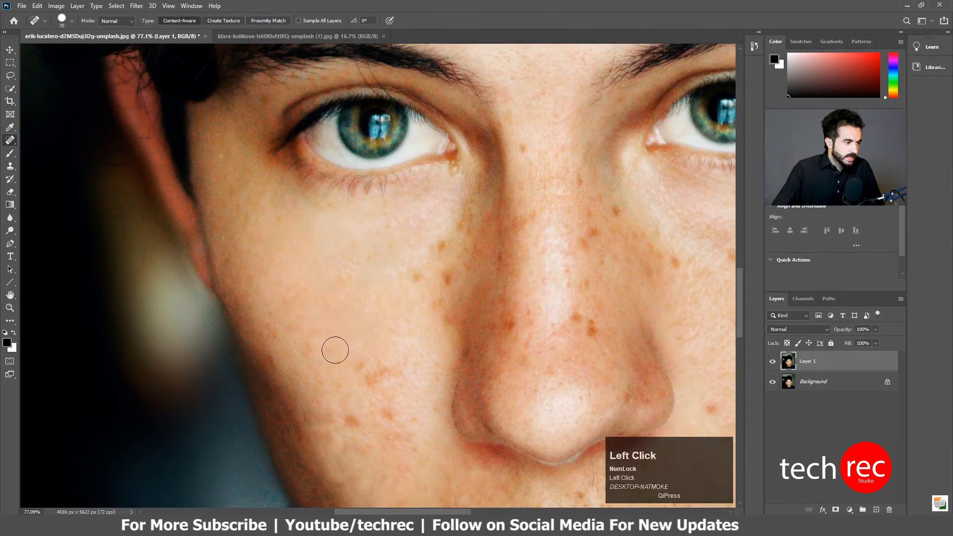
Spot-heal the remaining blemishes on the lower image-left cheek beside the nostril.
click(338, 354)
click(374, 372)
click(402, 373)
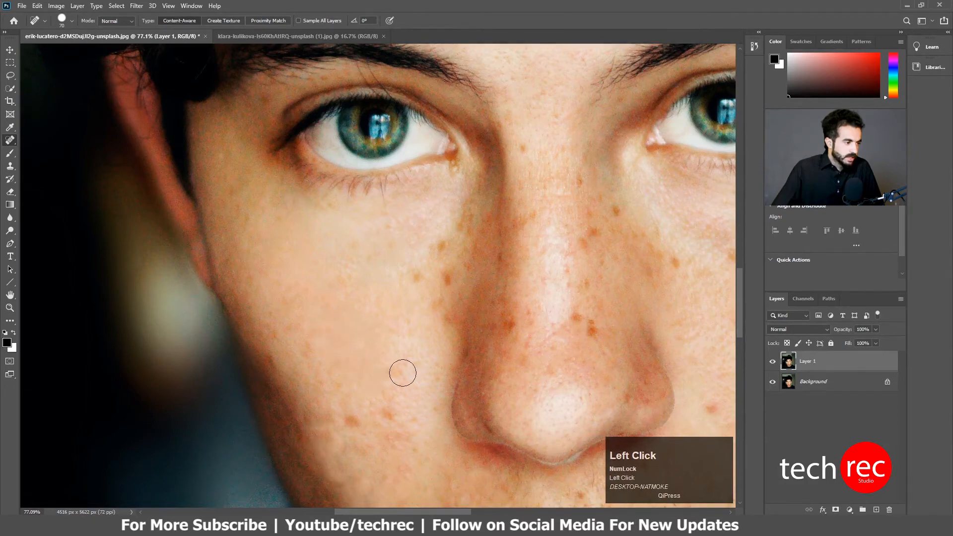
click(400, 356)
click(390, 414)
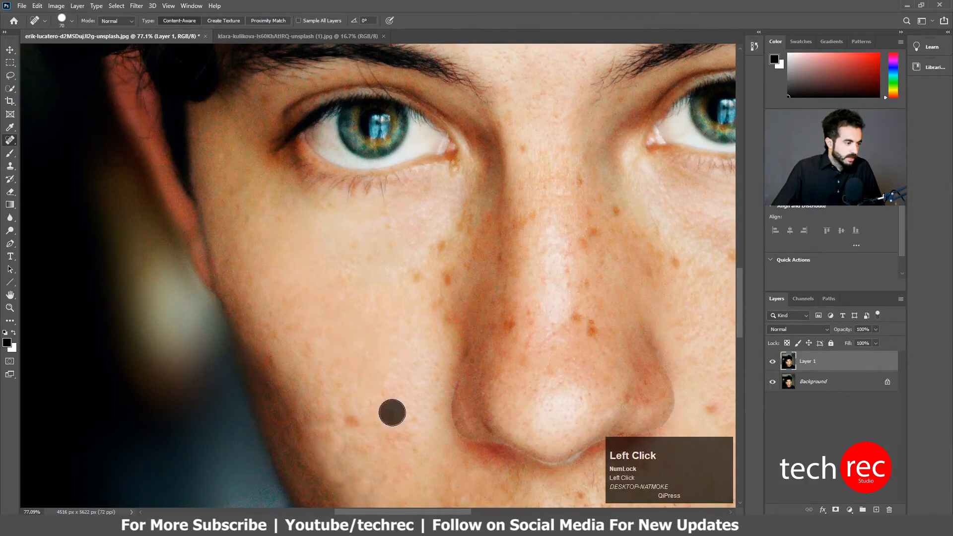
click(354, 420)
Remove the freckles between the image-left cheek and the nose bridge, plus the leftover spots on the outer cheek.
click(414, 276)
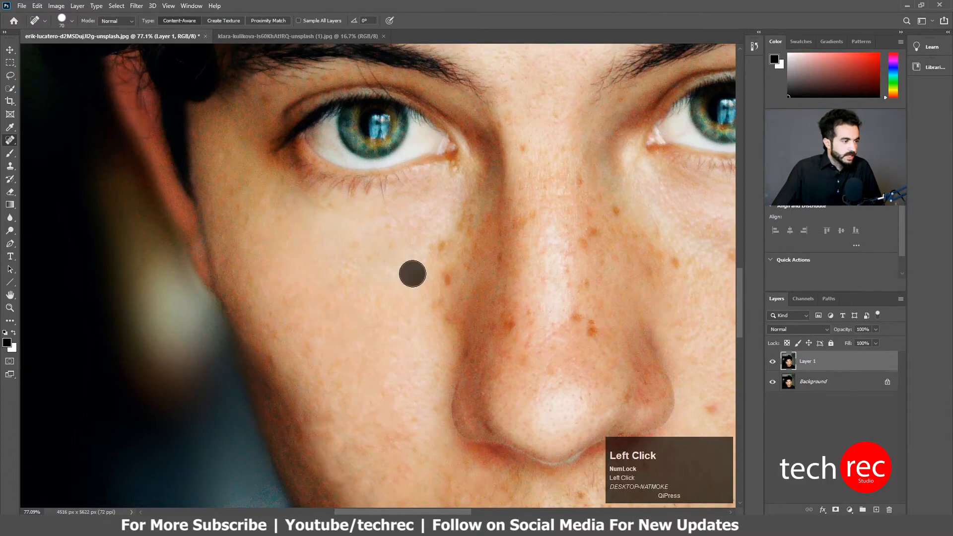
click(435, 247)
click(440, 278)
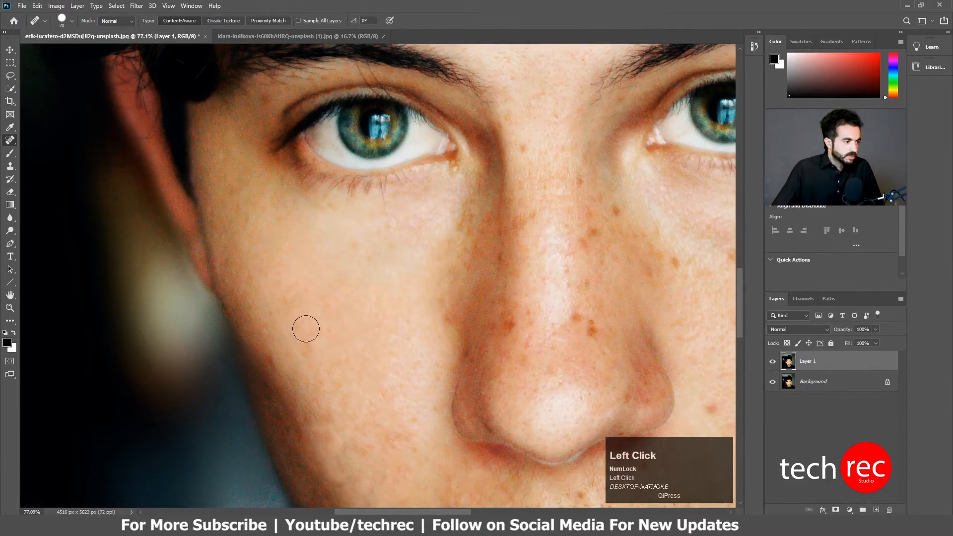
click(291, 296)
click(302, 282)
click(310, 349)
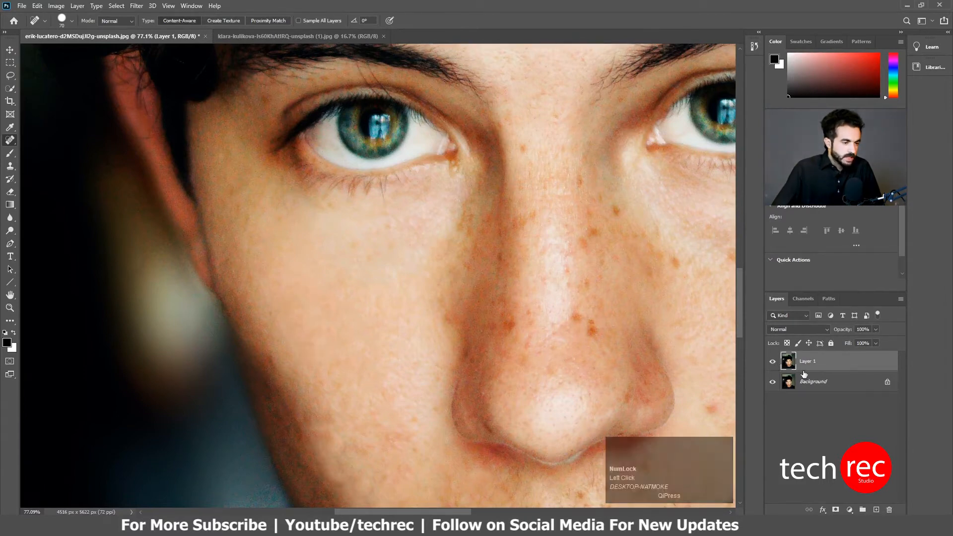
Compare the retouched cheek with the original by toggling Layer 1's visibility, both close up and across the whole portrait.
click(773, 364)
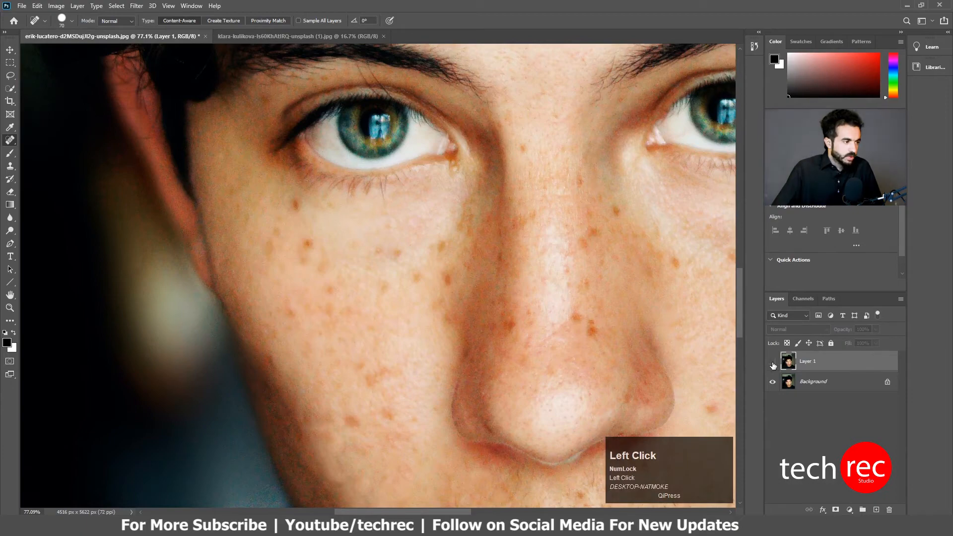
click(773, 362)
click(773, 362)
click(773, 363)
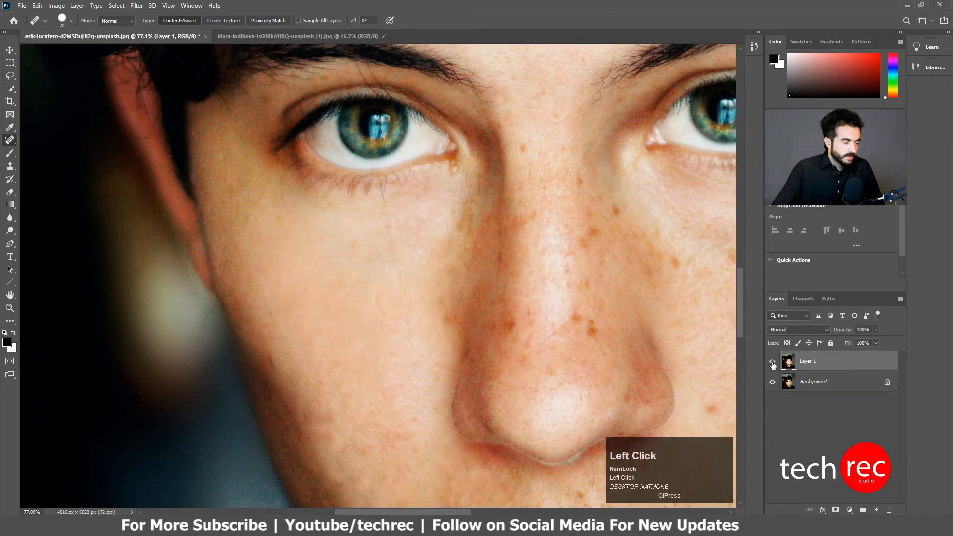
scroll(527, 353, down, 5)
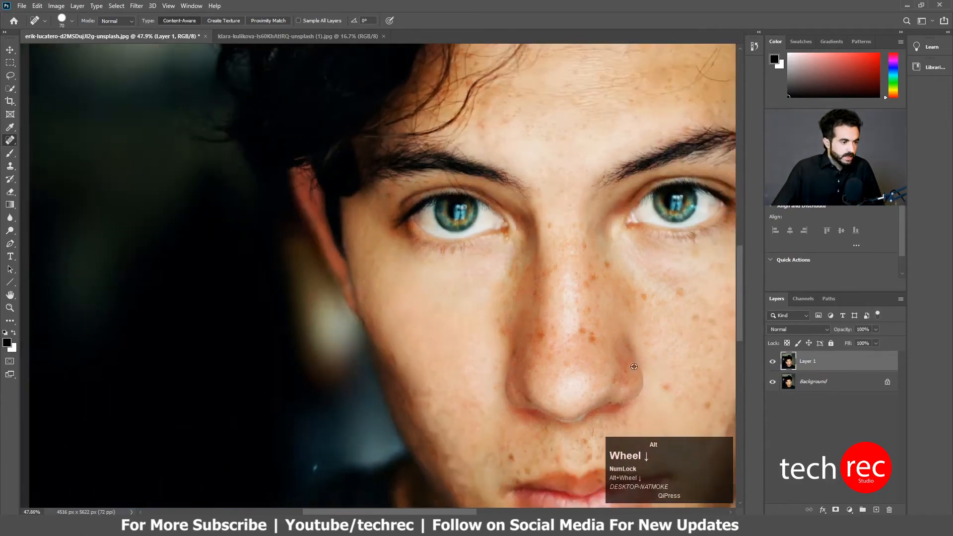
scroll(526, 352, down, 3)
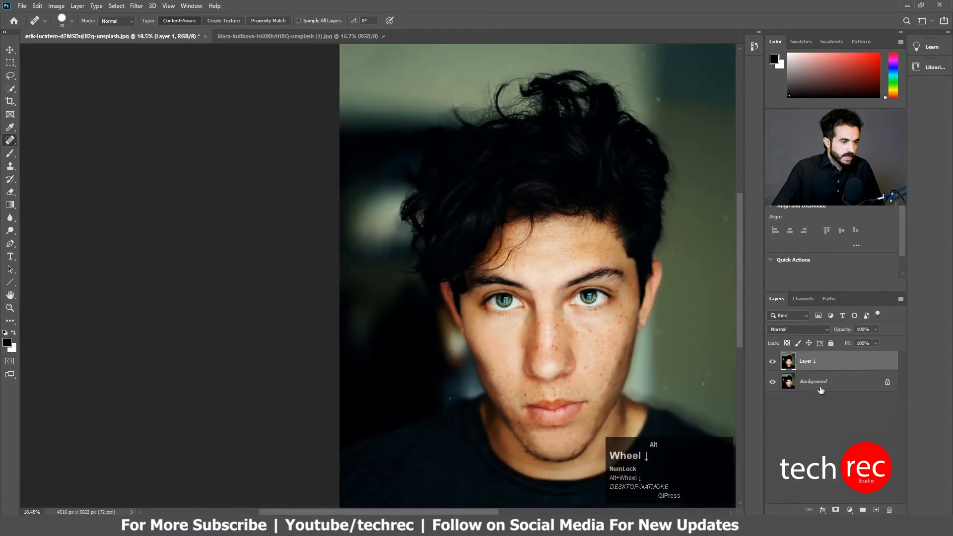
click(773, 363)
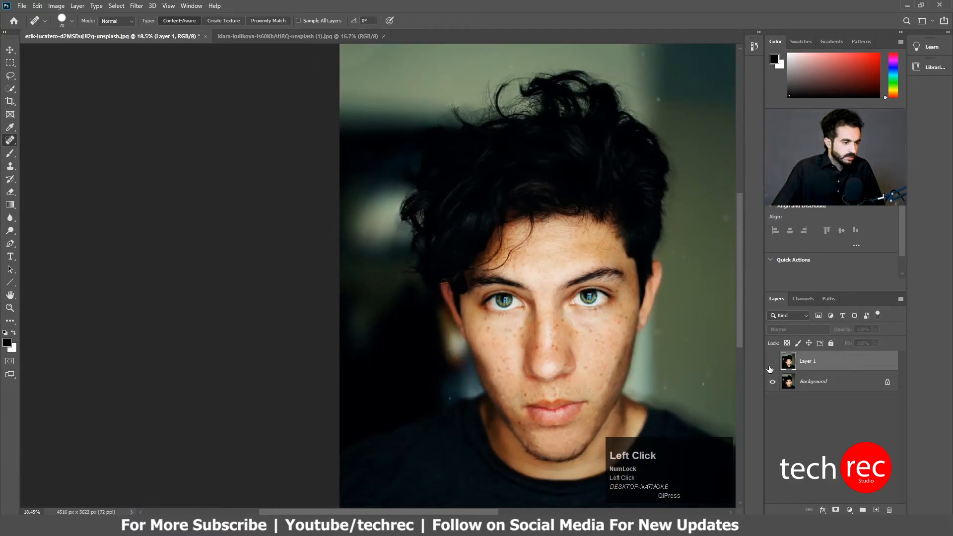
click(772, 362)
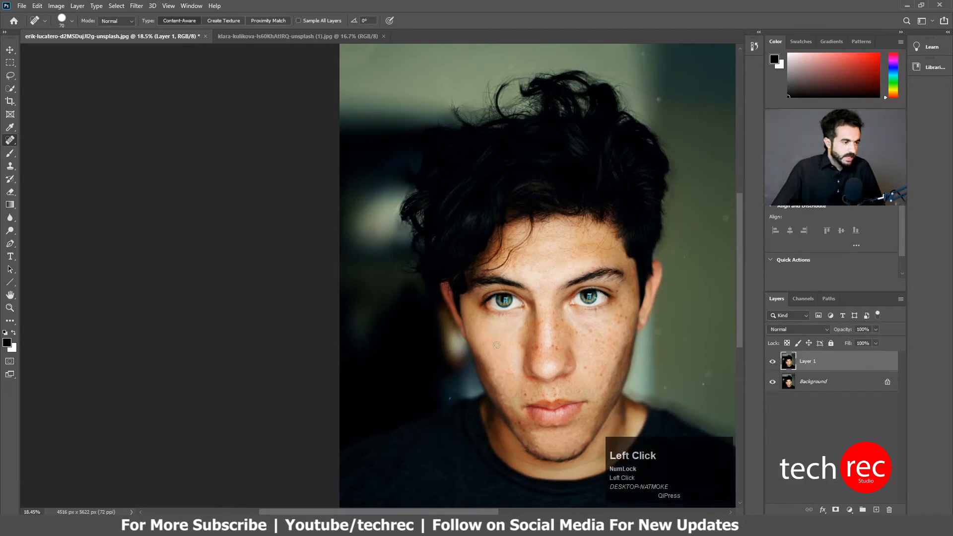
scroll(586, 371, up, 5)
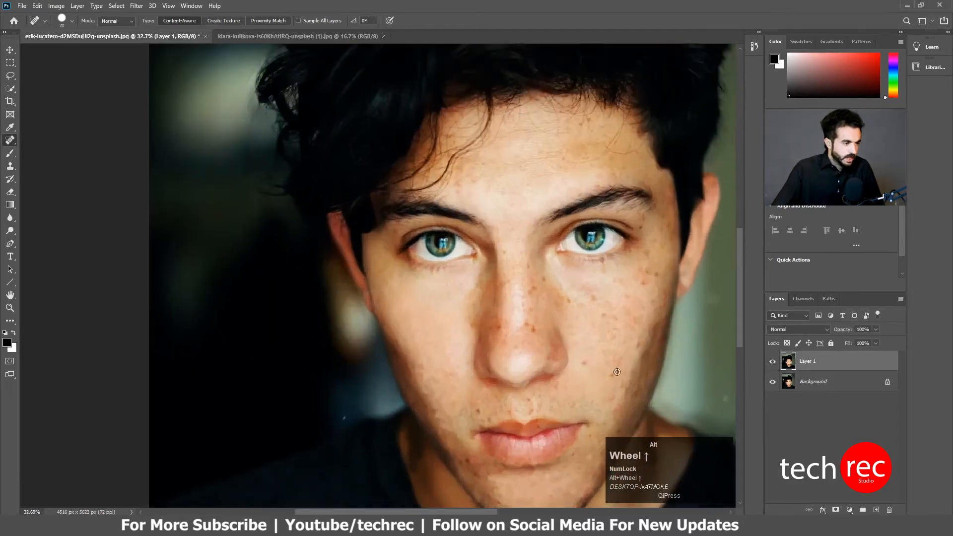
Patch the freckles on the lower image-right cheek beside the nostril with clean skin from just above, using the Patch tool.
click(10, 140)
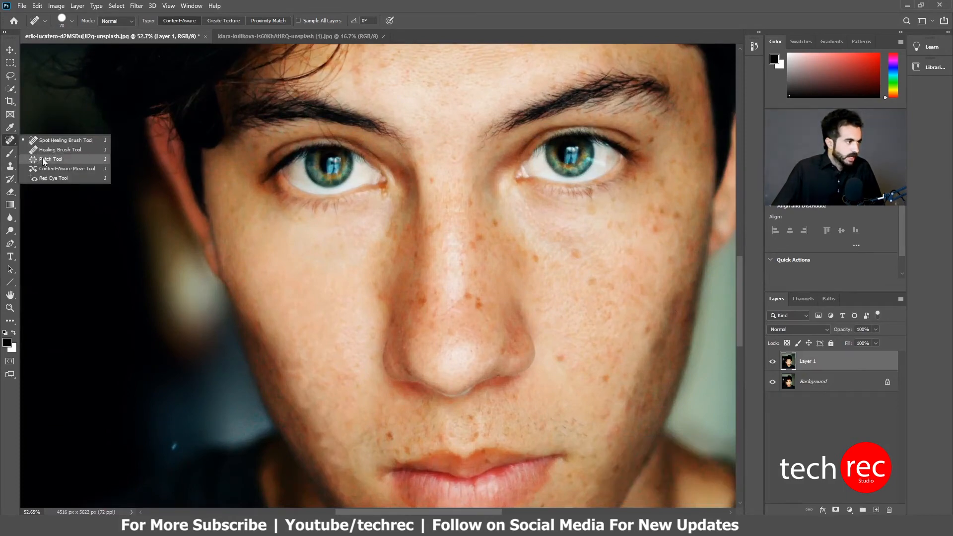
click(43, 160)
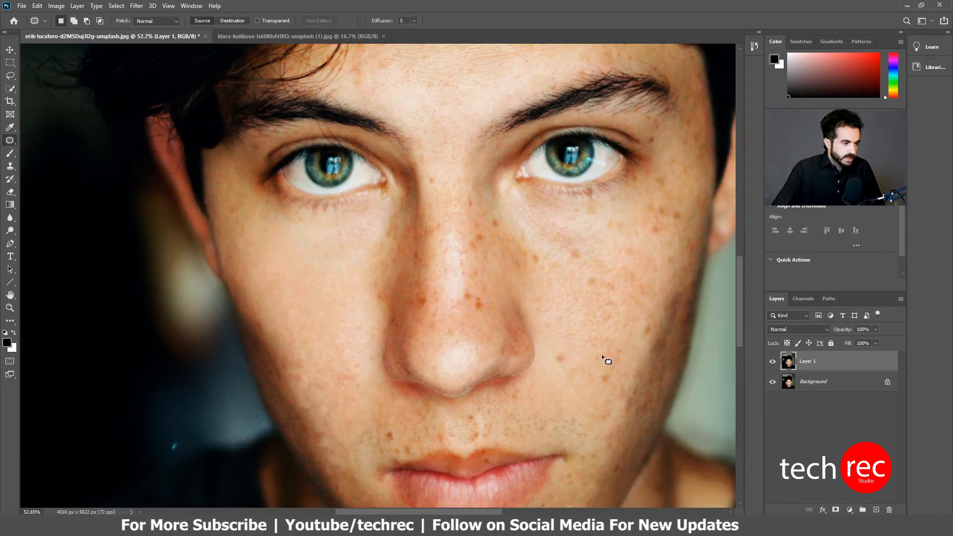
drag(610, 358, 618, 367)
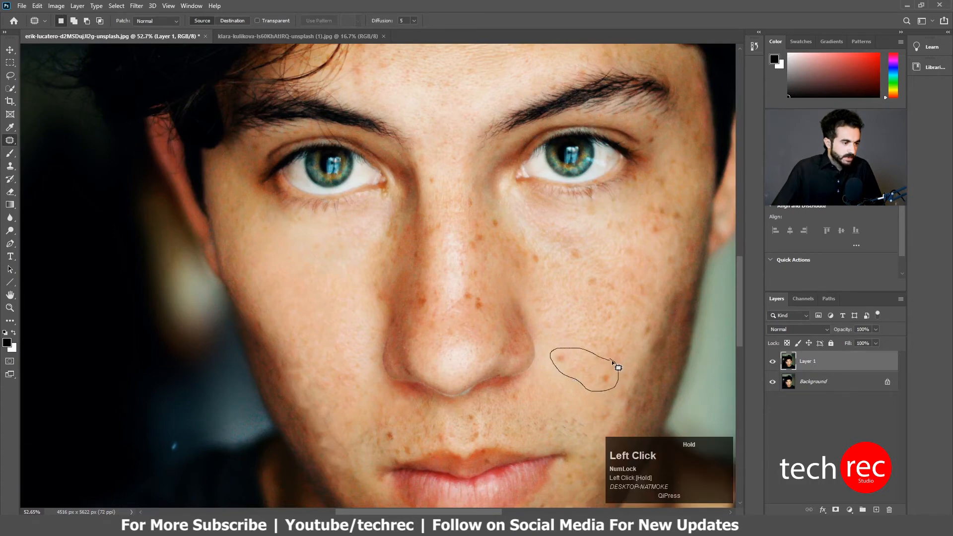
mouse_move(618, 367)
mouse_down()
mouse_move(587, 377)
mouse_move(580, 317)
mouse_up()
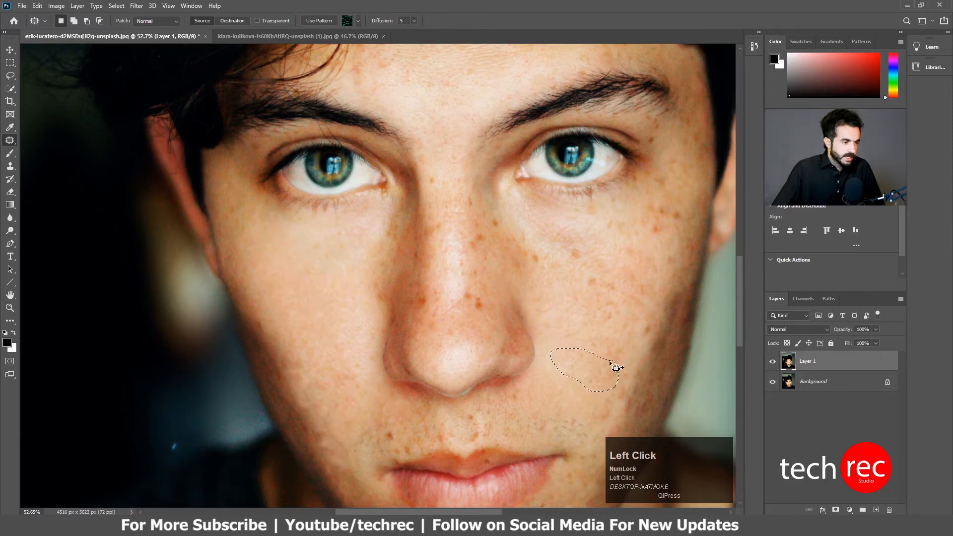
click(613, 338)
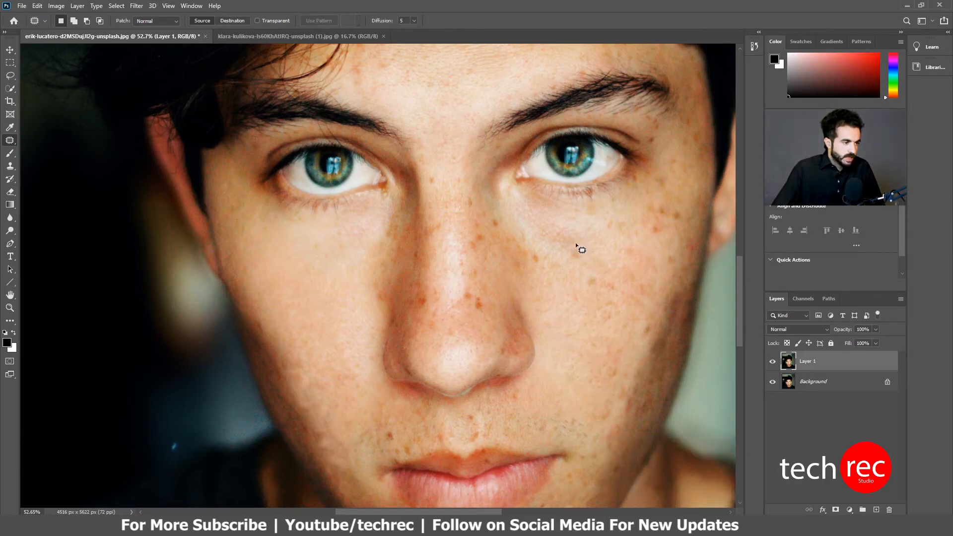
Patch the freckles below the image-right eye and on the middle of that cheek with clean neighbouring skin.
mouse_move(576, 244)
mouse_down()
mouse_move(588, 262)
mouse_move(566, 263)
mouse_move(576, 244)
mouse_move(608, 252)
mouse_up()
click(580, 262)
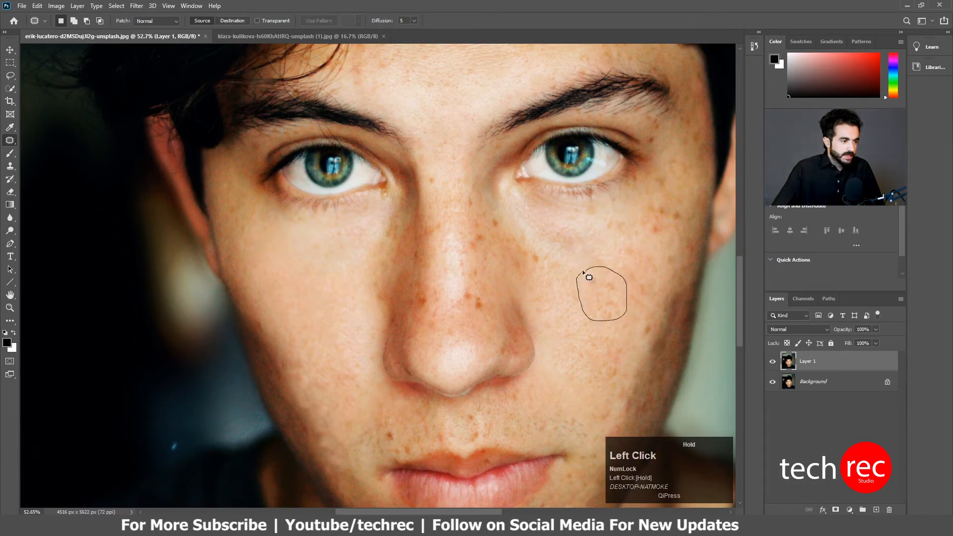
mouse_move(583, 272)
mouse_down()
mouse_move(570, 299)
mouse_move(557, 297)
mouse_up()
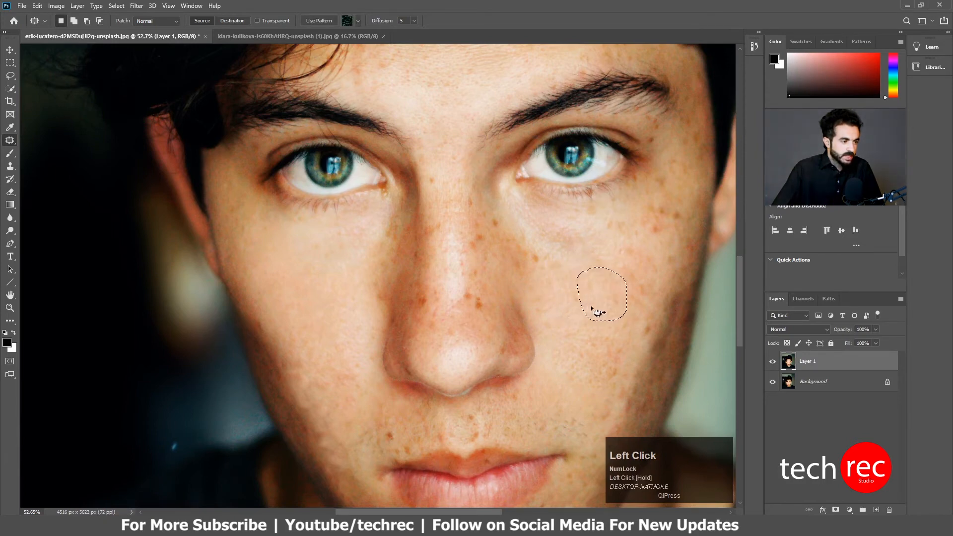
click(563, 329)
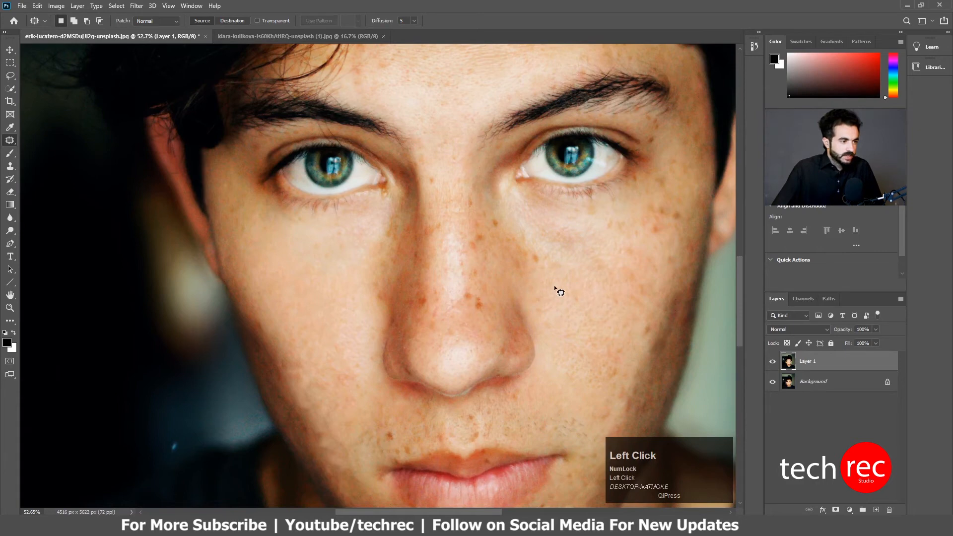
Patch the dark freckles on the image-right side of the nose above the tip.
click(481, 287)
mouse_move(480, 308)
mouse_down()
mouse_move(477, 298)
mouse_move(502, 276)
mouse_up()
click(484, 296)
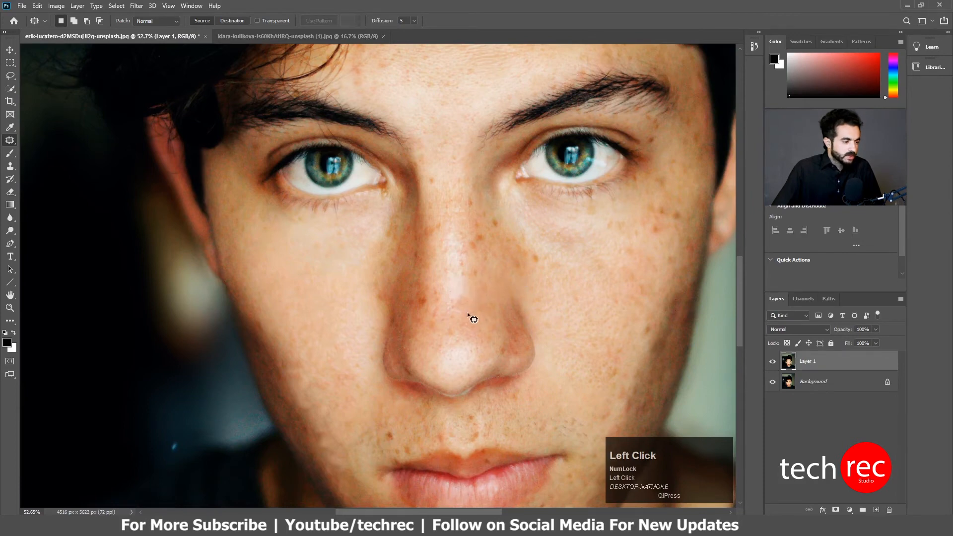
Compare the patched cheek and nose with the original by toggling Layer 1's visibility.
click(772, 362)
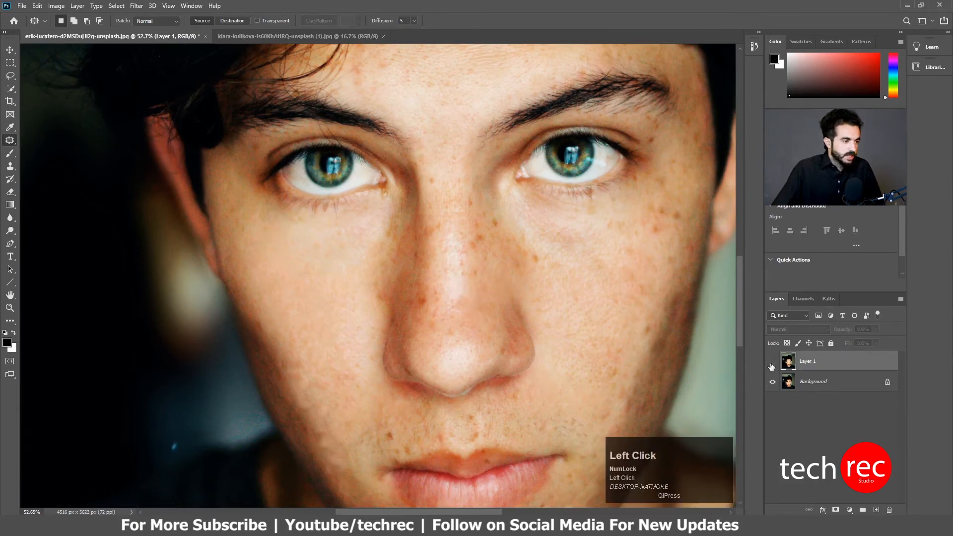
click(772, 363)
click(772, 362)
click(773, 362)
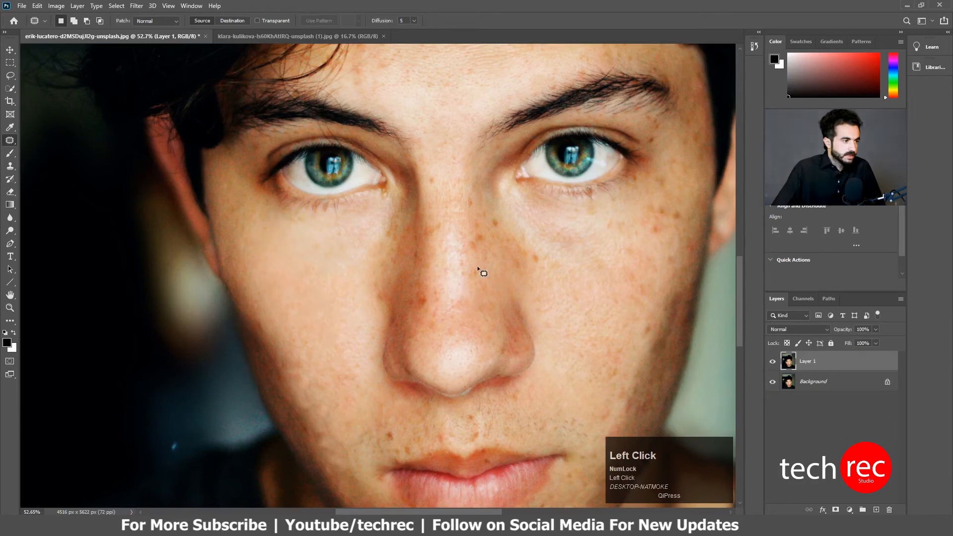
Switch to the black-and-white portrait with ants and ready the Patch tool for the ant on the image-left hand.
click(252, 36)
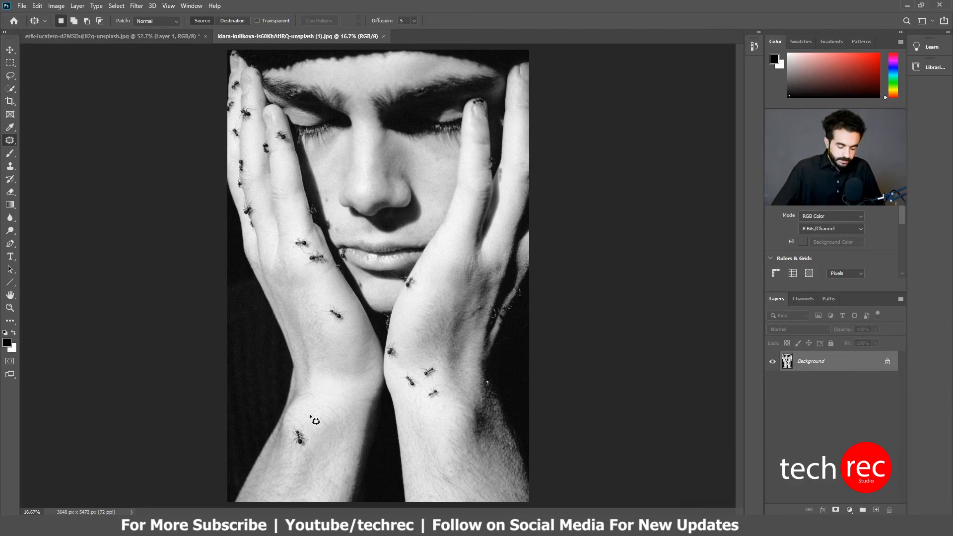
scroll(326, 364, up, 5)
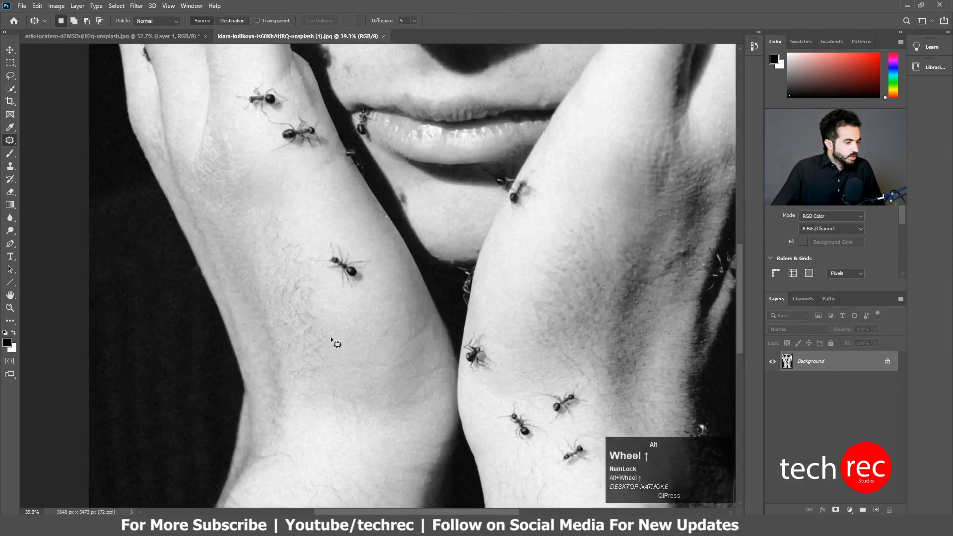
scroll(341, 241, up, 3)
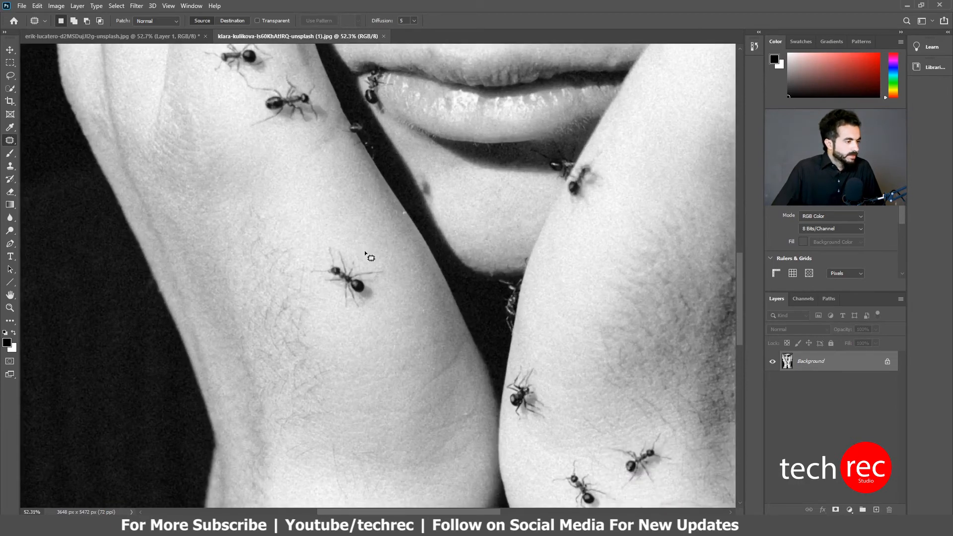
click(9, 143)
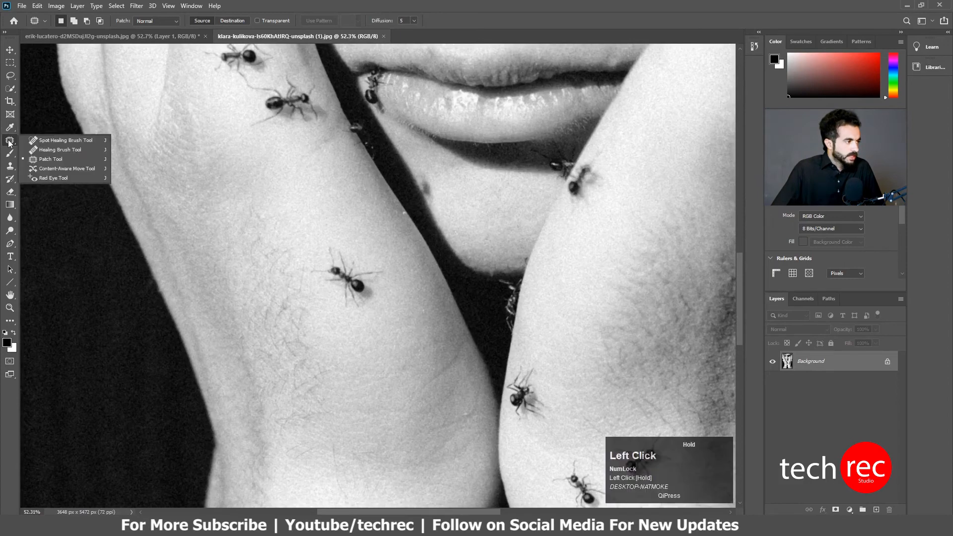
click(54, 160)
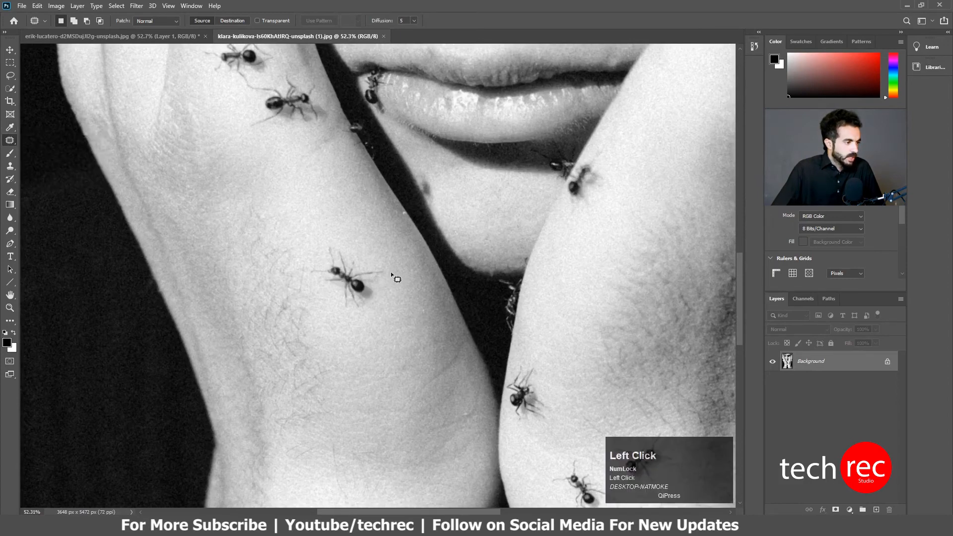
drag(386, 264, 369, 312)
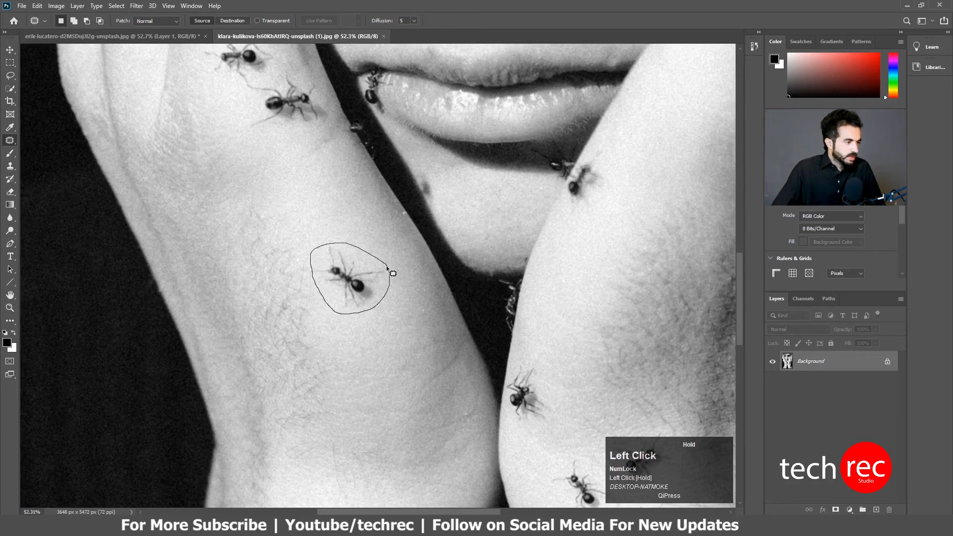
mouse_move(386, 267)
mouse_down()
mouse_move(349, 280)
mouse_move(388, 329)
mouse_up()
click(348, 279)
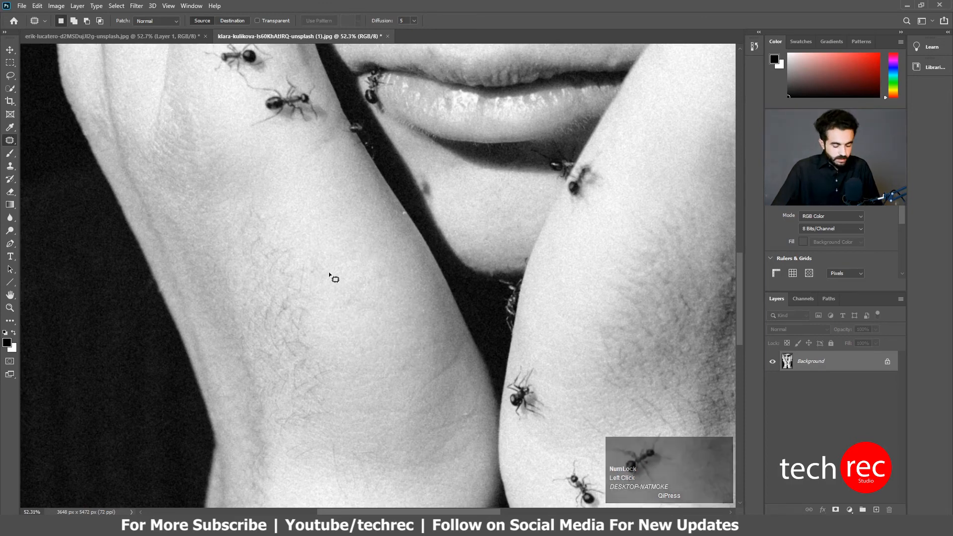
key(ctrl+z)
key(ctrl+alt+z)
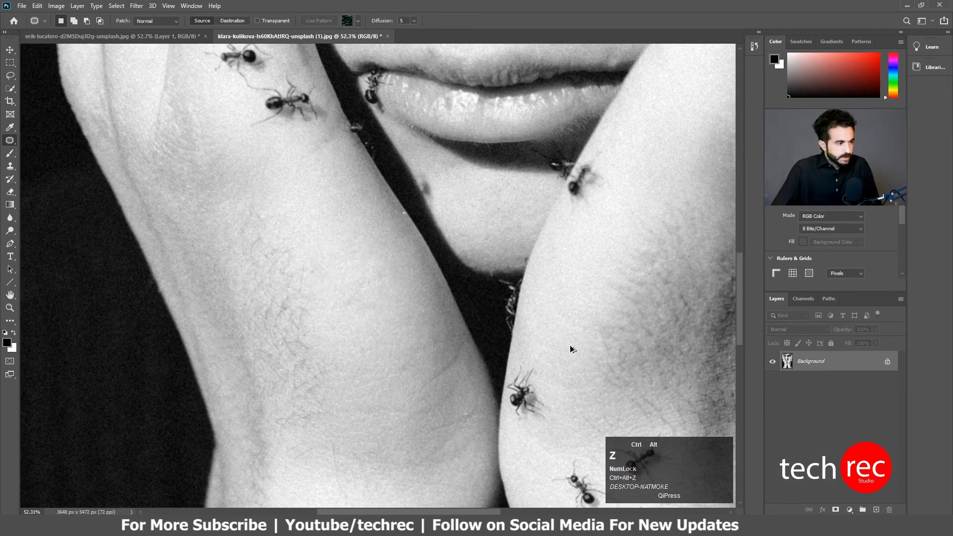
key(ctrl+z)
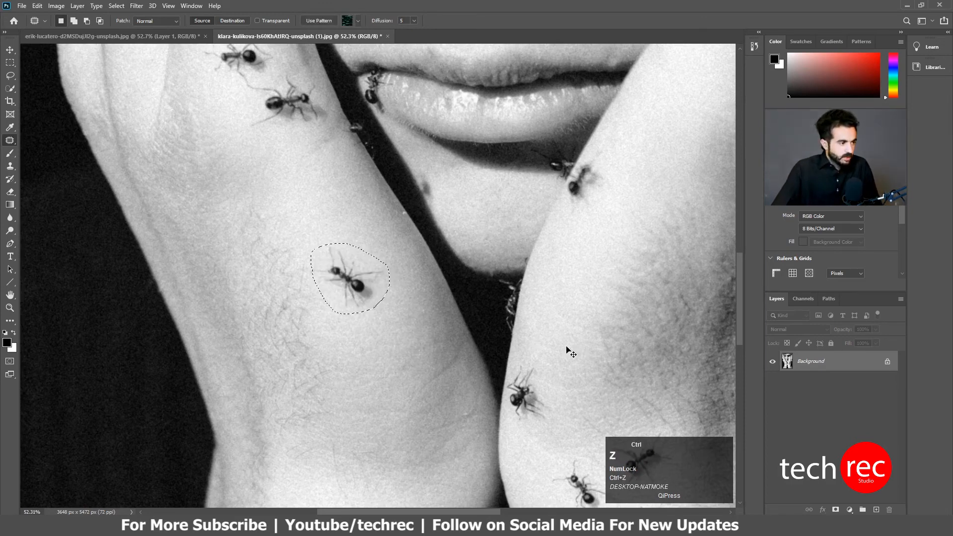
key(ctrl+d)
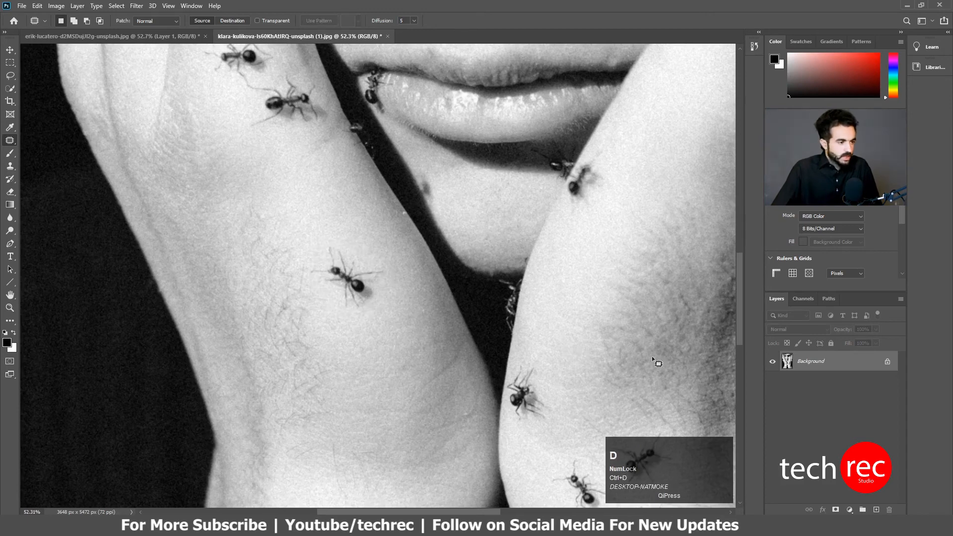
Duplicate the Background layer and patch out the ant near the base of the image-left hand on the copy.
key(ctrl+j)
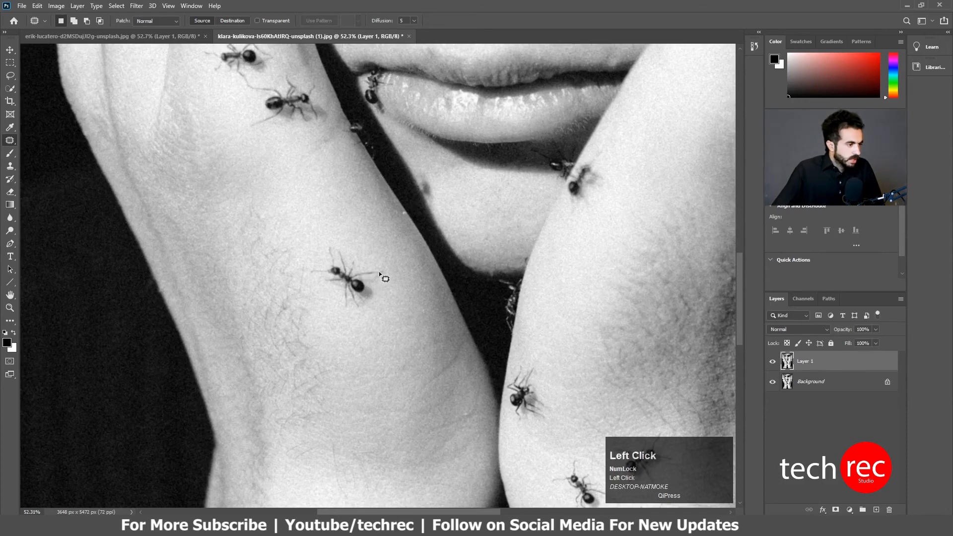
mouse_move(369, 253)
mouse_down()
mouse_move(371, 305)
mouse_move(326, 300)
mouse_move(310, 276)
mouse_move(315, 249)
mouse_move(373, 254)
mouse_up()
drag(335, 286, 422, 113)
click(401, 308)
Patch out the ant on the image-left forearm with clean skin from beside it, and clear the selection.
key(space)
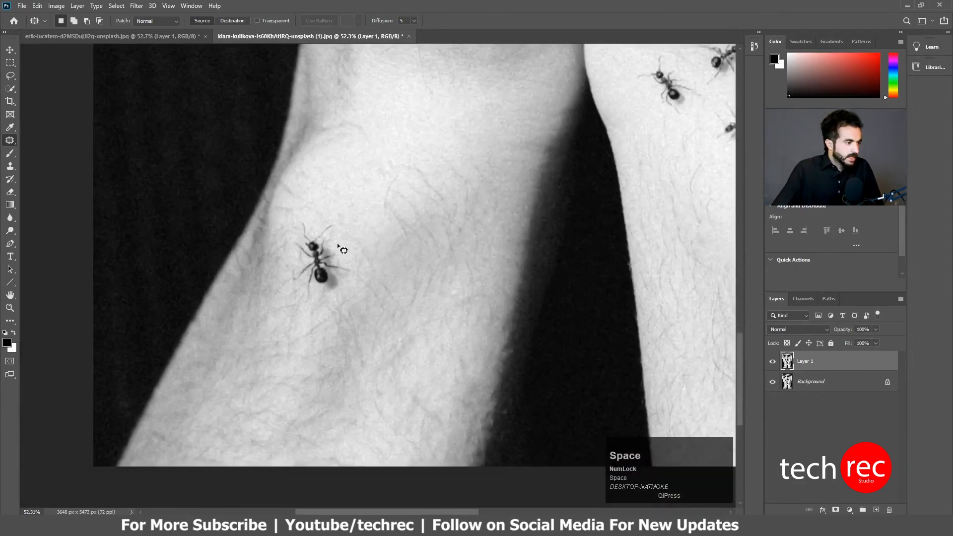
mouse_move(341, 217)
mouse_down()
mouse_move(373, 279)
mouse_move(335, 305)
mouse_move(302, 297)
mouse_up()
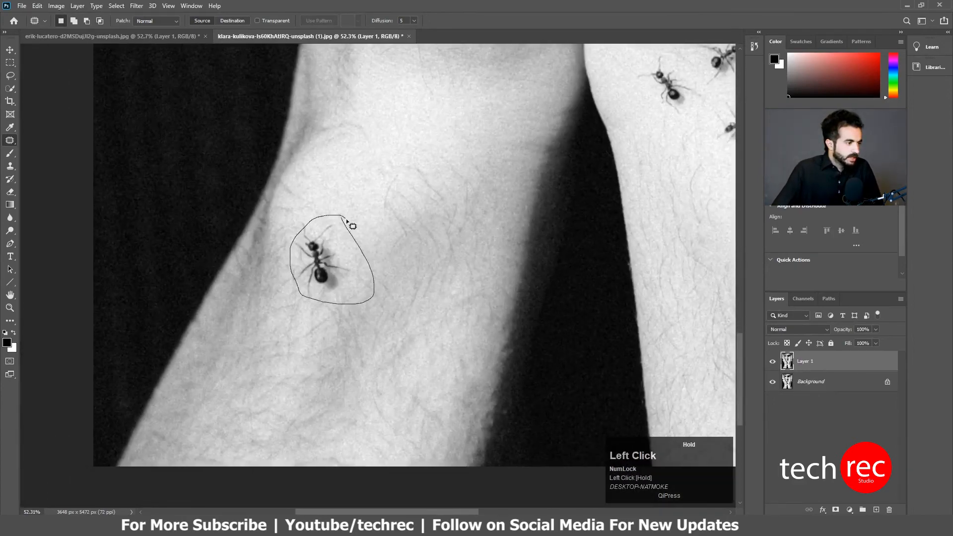
drag(346, 220, 342, 217)
drag(330, 261, 424, 273)
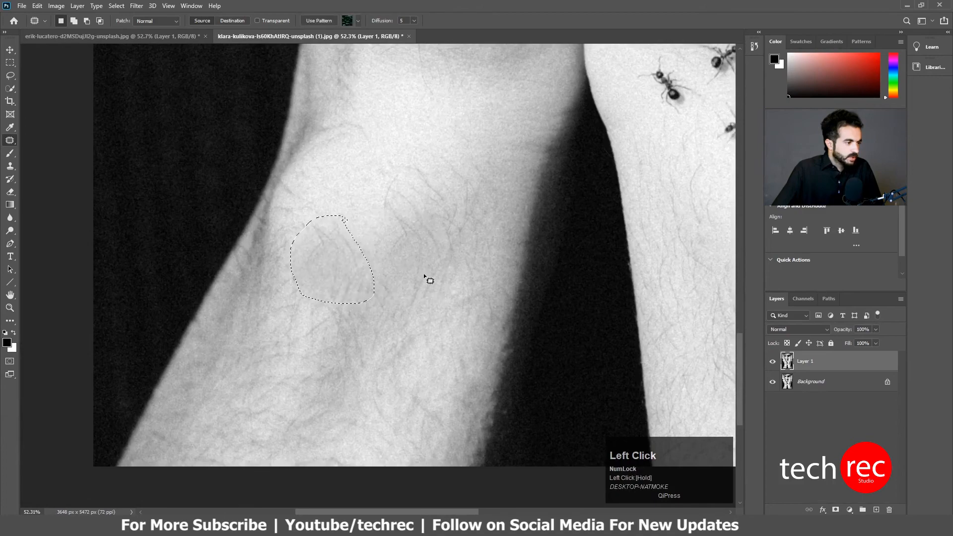
click(423, 274)
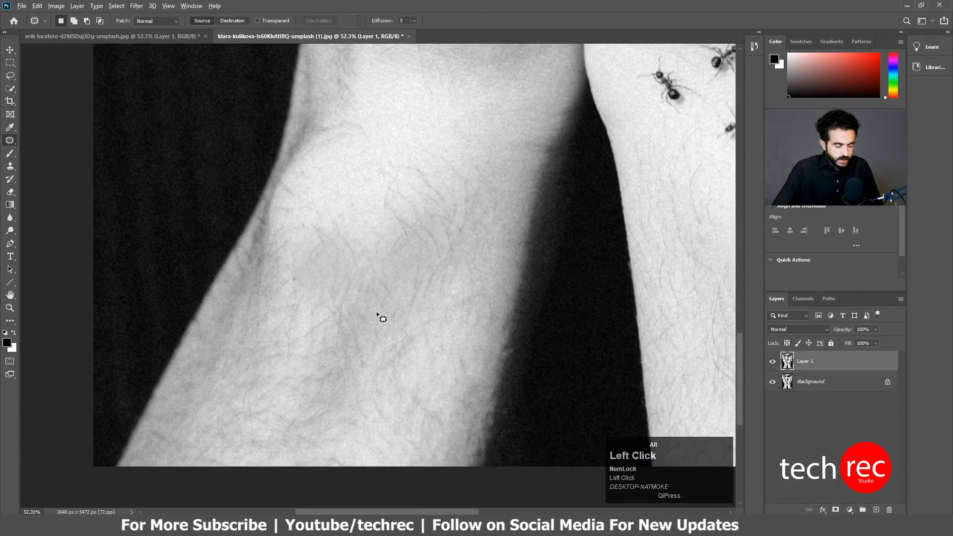
Compare the ant removal with the original across the whole portrait by toggling Layer 1's visibility.
alt+scroll(376, 311, down, 6)
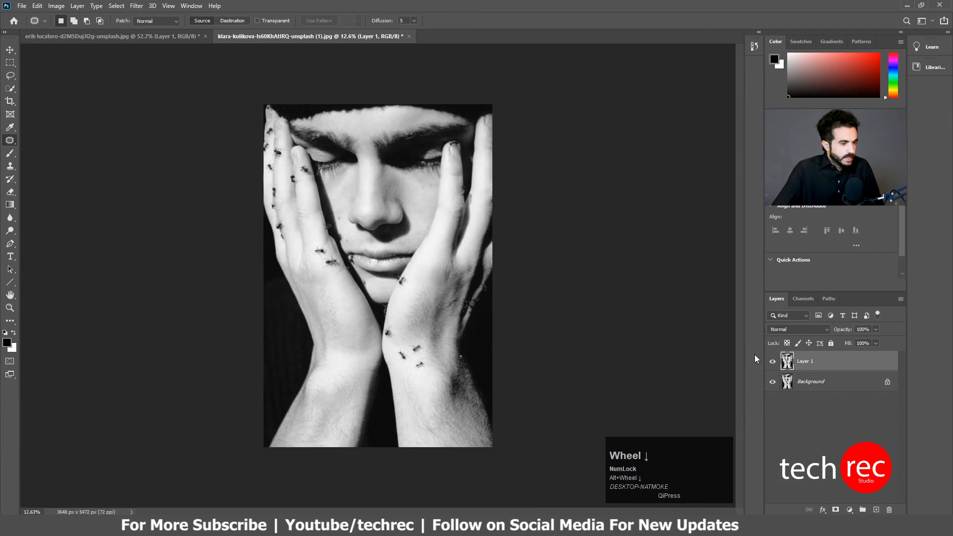
click(772, 362)
click(772, 362)
click(772, 362)
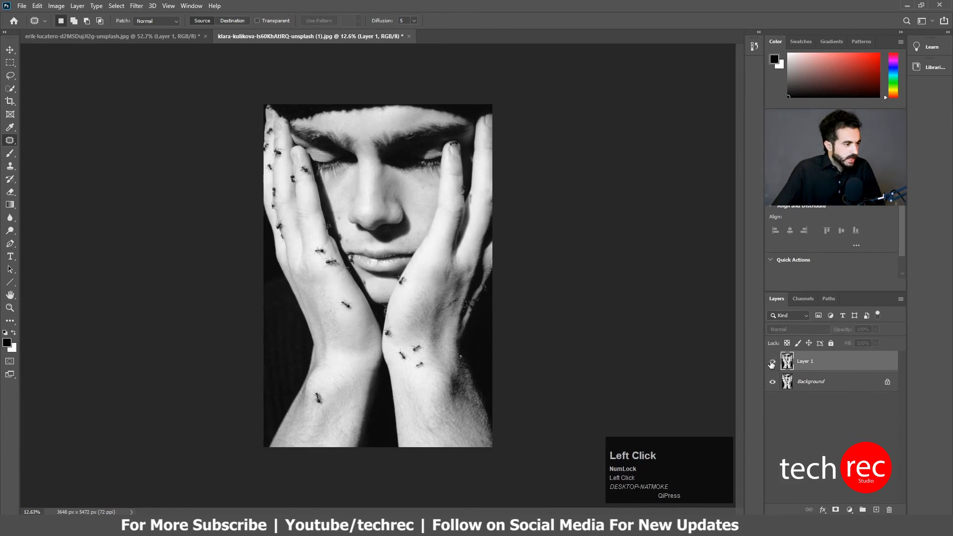
click(771, 362)
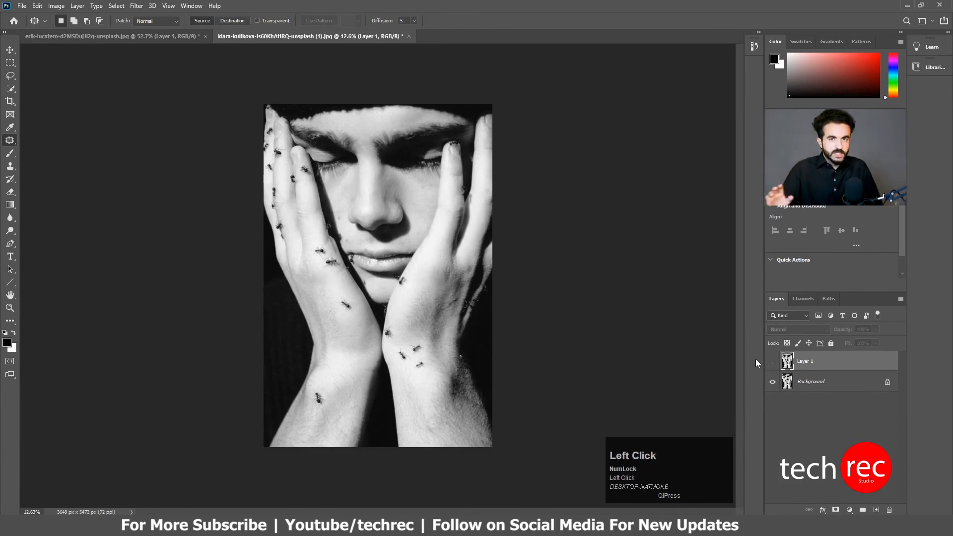